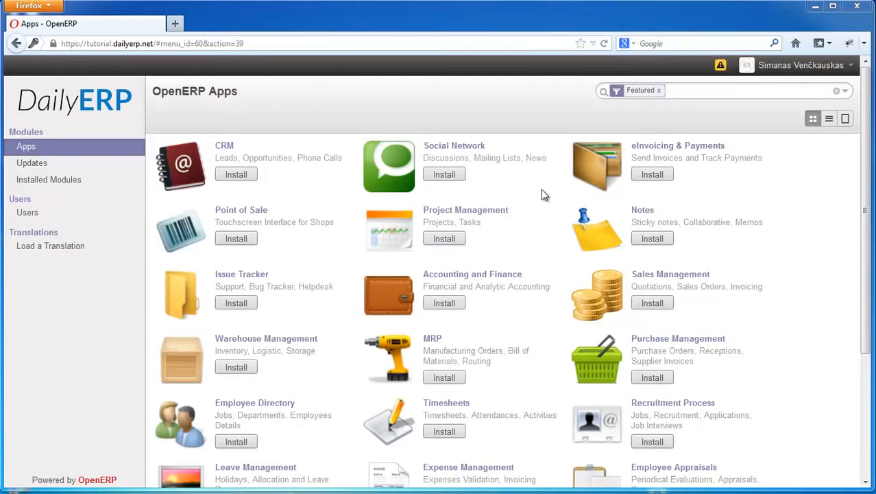
- Install the Social Network app and go back to the apps catalogue in the settings
left_click(458, 177)
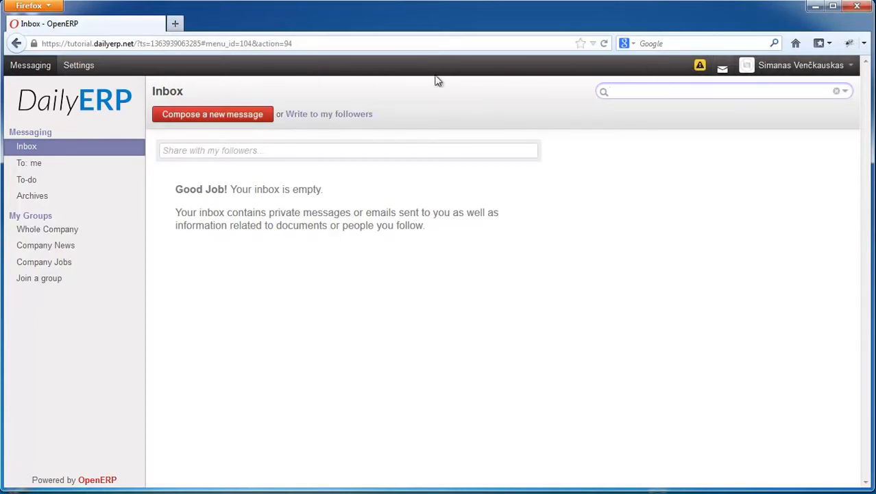
mouse_move(137, 108)
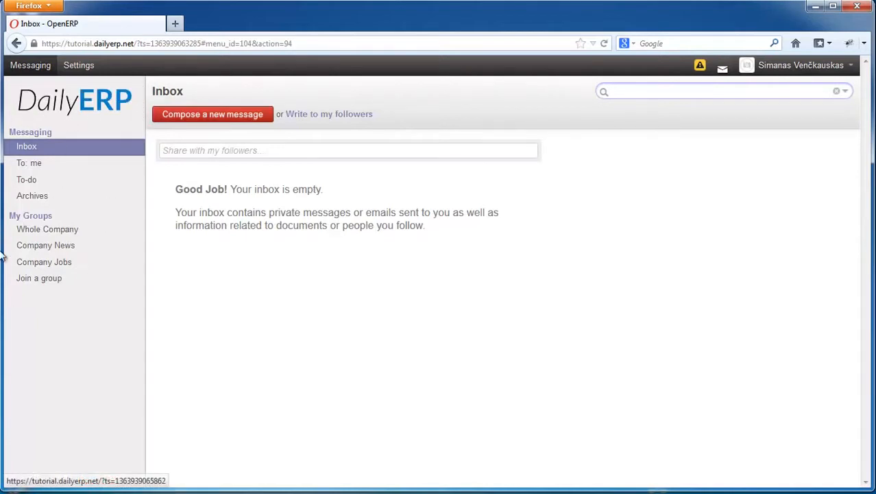
mouse_move(96, 113)
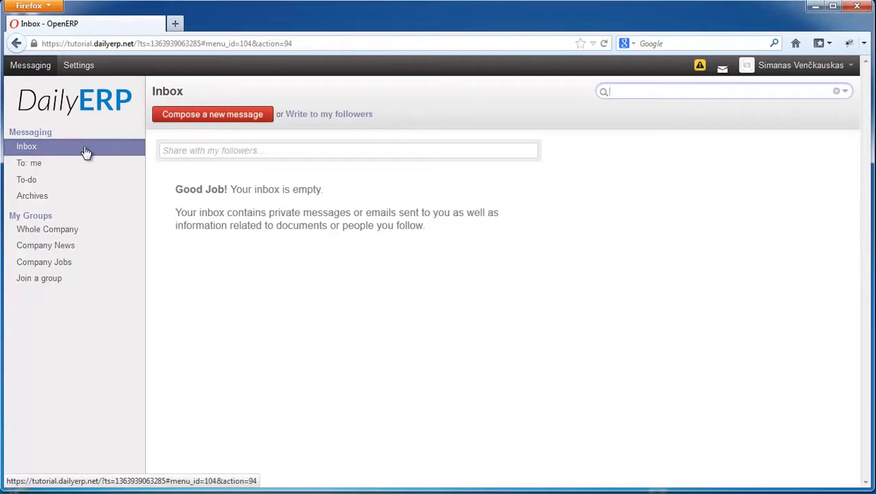
left_click(81, 69)
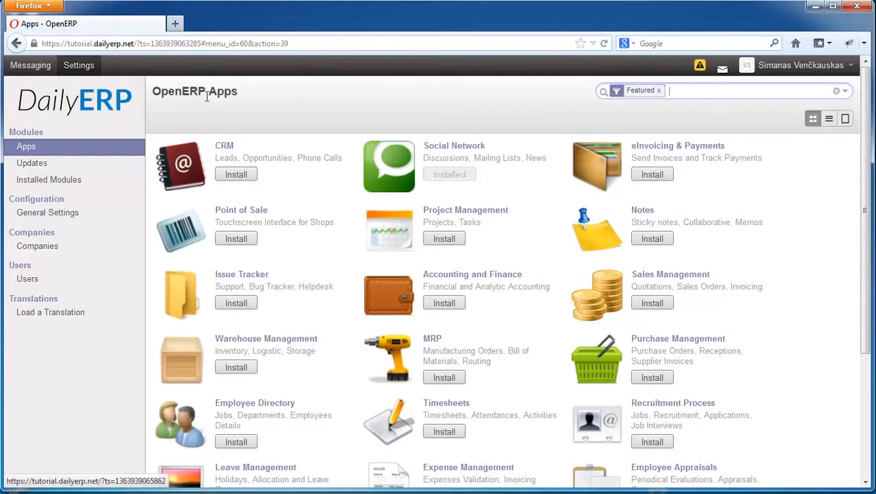
- View the CRM app's details page from the catalogue and return to the apps overview through the breadcrumb
mouse_move(154, 91)
left_mouse_down()
mouse_move(244, 89)
mouse_move(163, 91)
left_mouse_up()
left_click(234, 90)
left_click(221, 91)
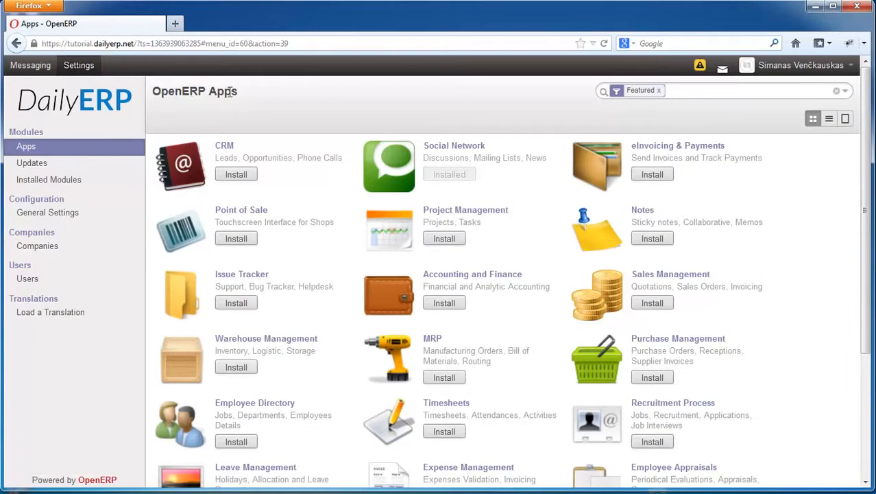
left_click(225, 148)
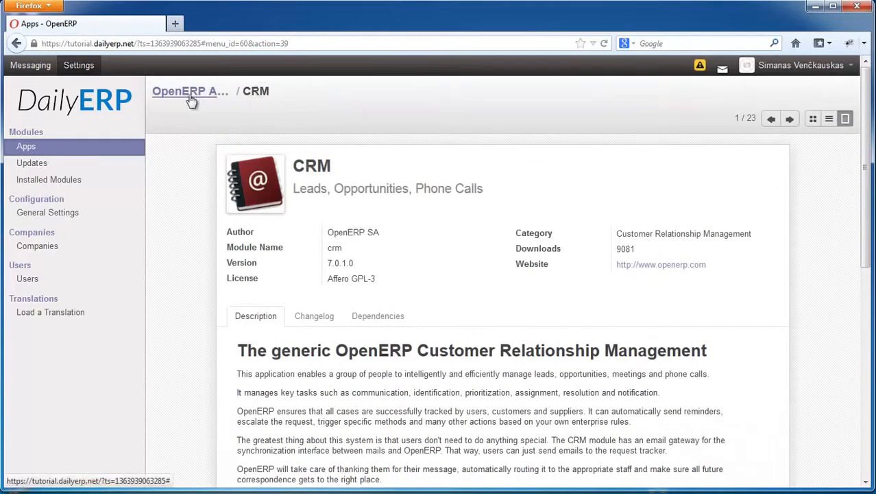
left_click_drag(243, 91, 270, 91)
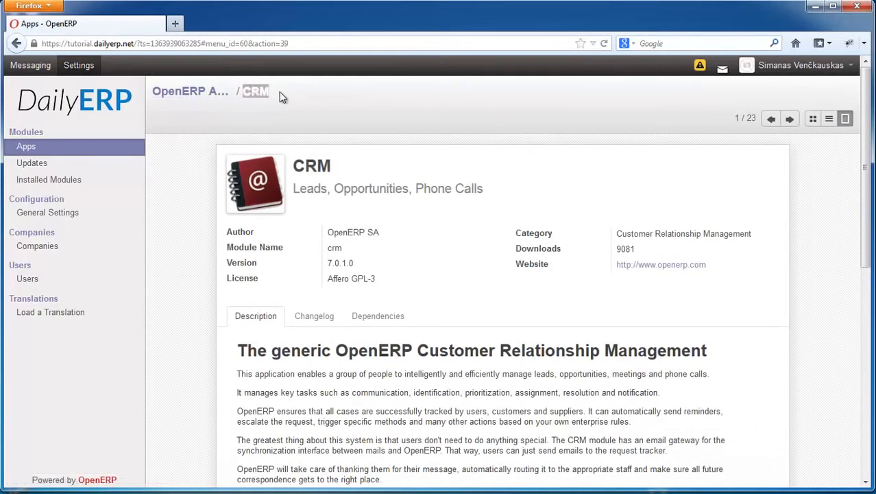
left_click(260, 93)
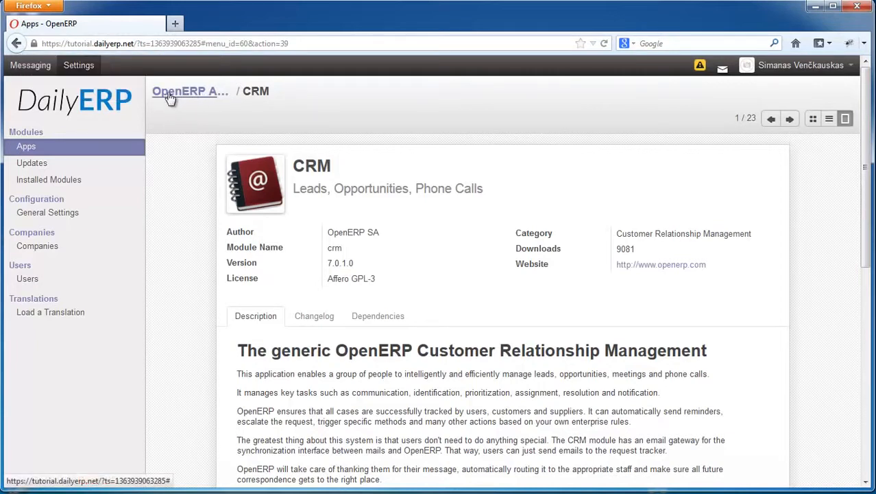
left_click(194, 100)
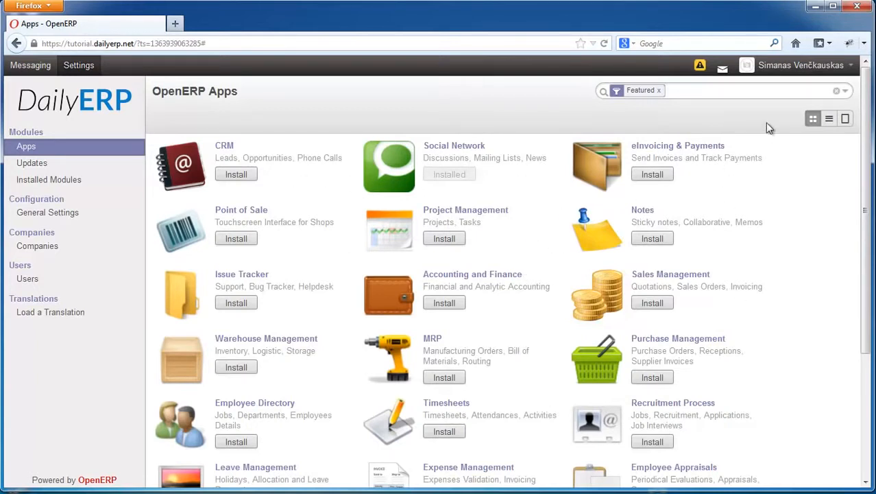
- Show the featured apps as a list and look through its rows from start to end
left_click(830, 120)
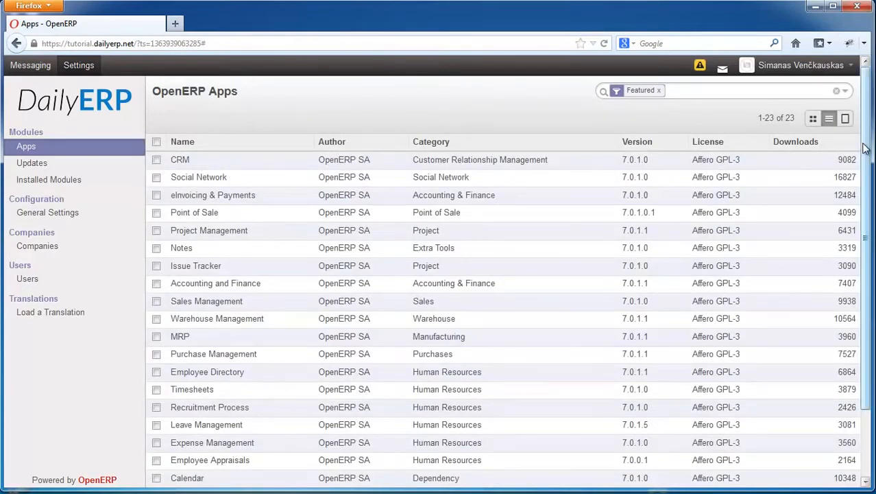
scroll(859, 206, "down", 1)
scroll(858, 206, "up", 1)
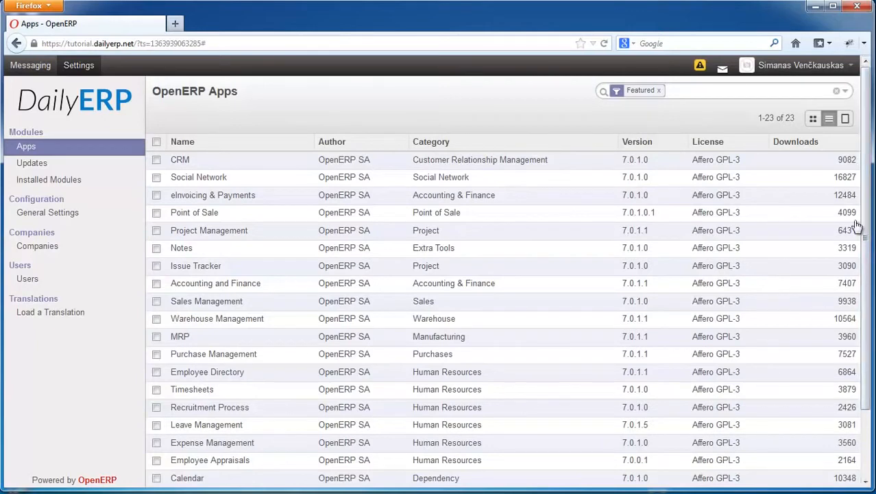
scroll(866, 228, "down", 2)
scroll(843, 178, "up", 2)
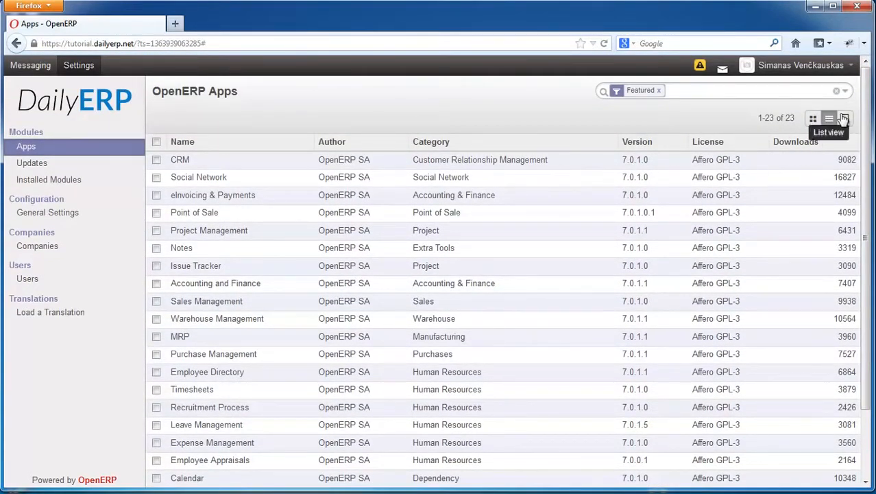
- Switch to the form view and read through the CRM app's description and screenshots
left_click(846, 118)
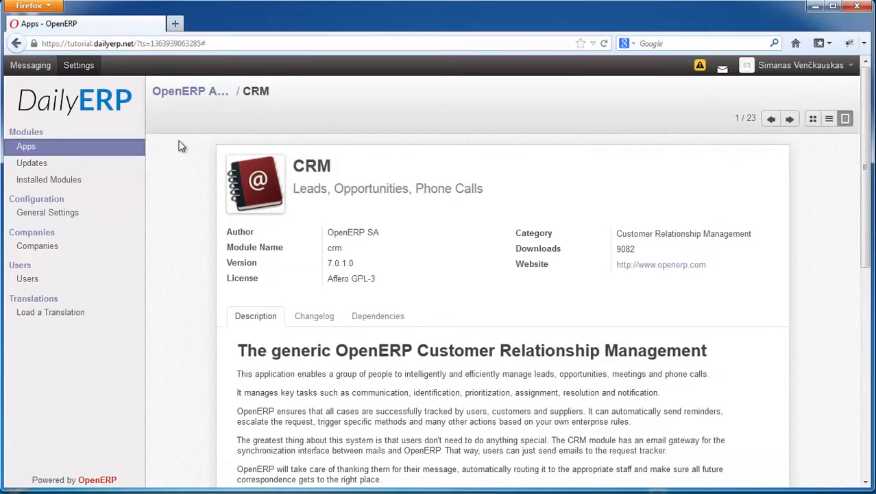
scroll(865, 210, "down", 1)
scroll(866, 209, "down", 10)
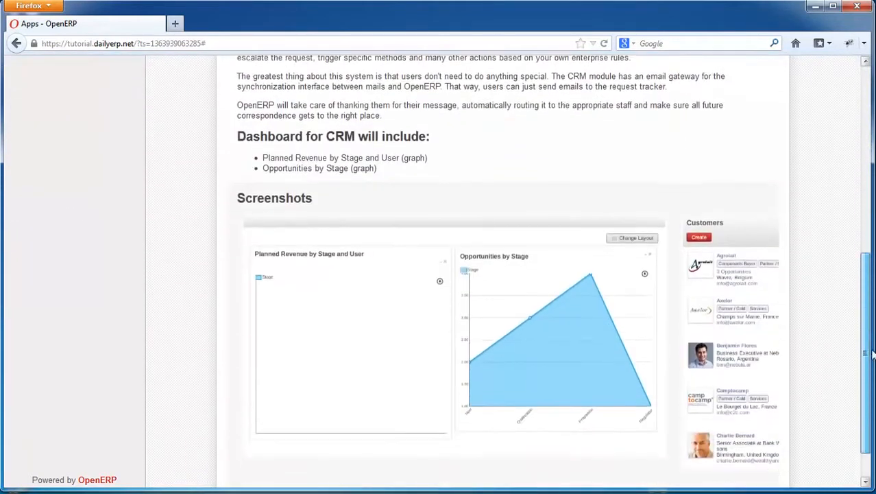
scroll(865, 209, "up", 6)
scroll(402, 159, "up", 5)
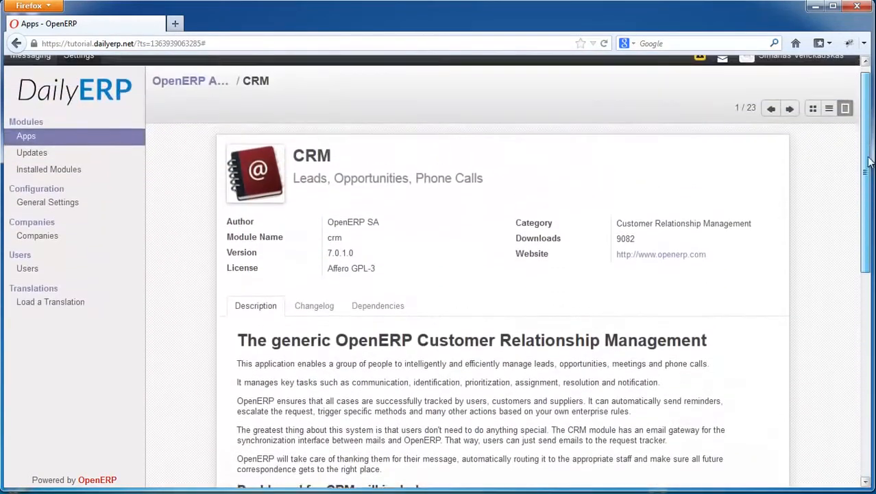
- Browse forward and back through the app records up to eInvoicing & Payments, and return to the apps list
left_click(789, 120)
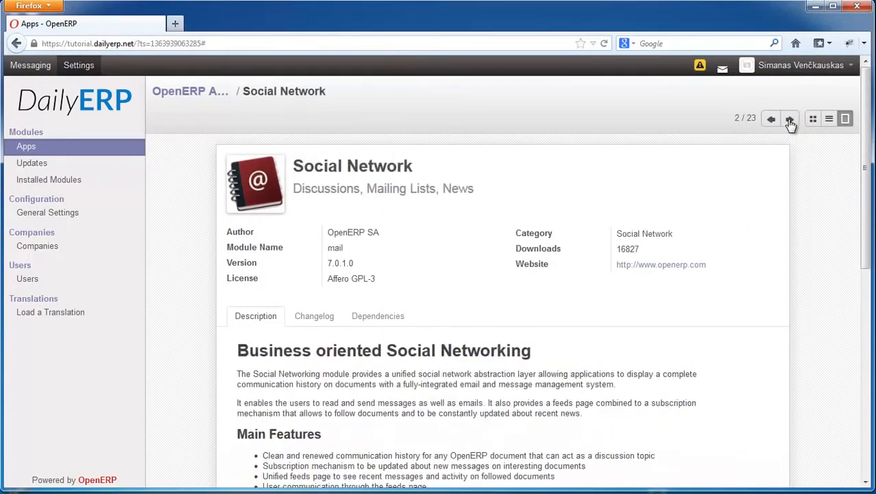
left_click(791, 122)
left_click(771, 122)
left_click(771, 125)
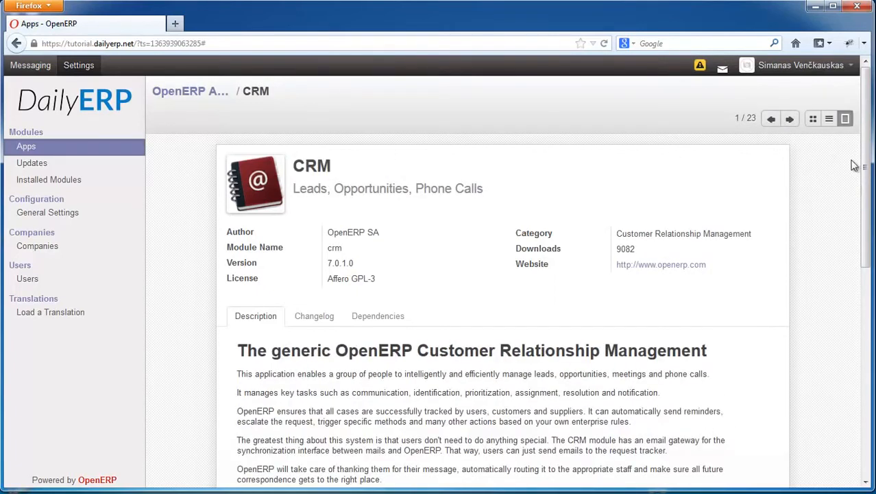
left_click_drag(865, 204, 866, 160)
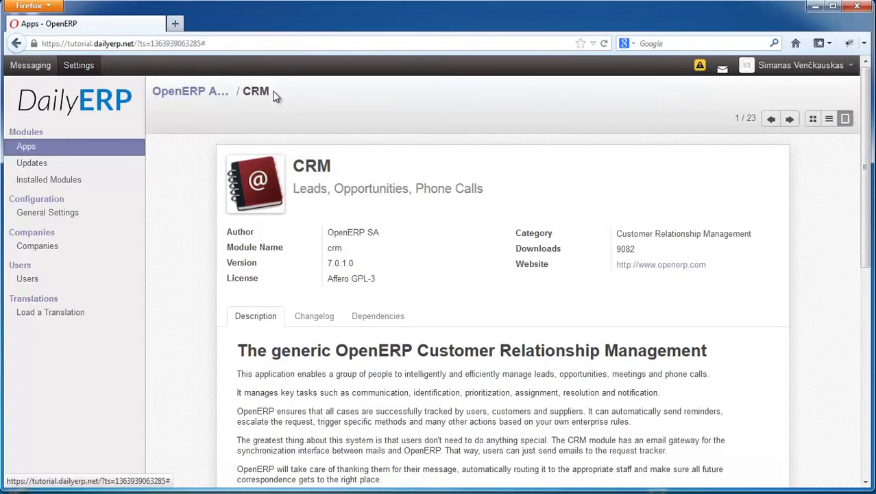
left_click(789, 119)
left_click(789, 119)
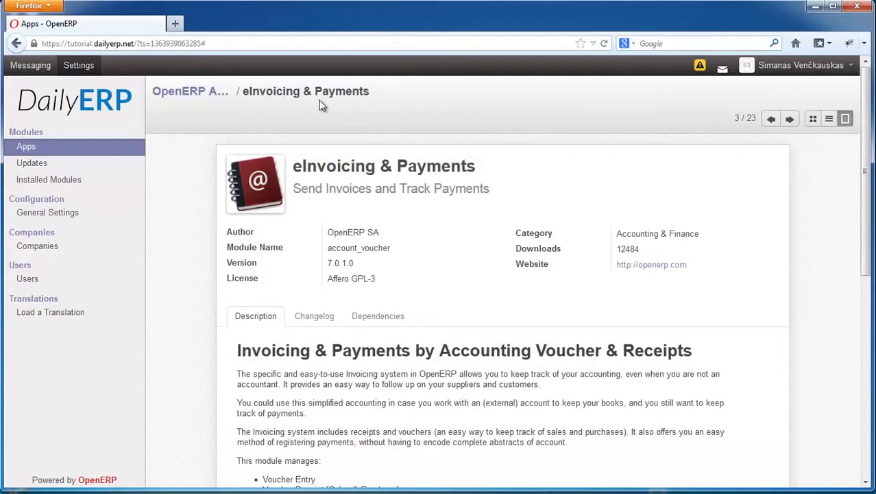
left_click(207, 98)
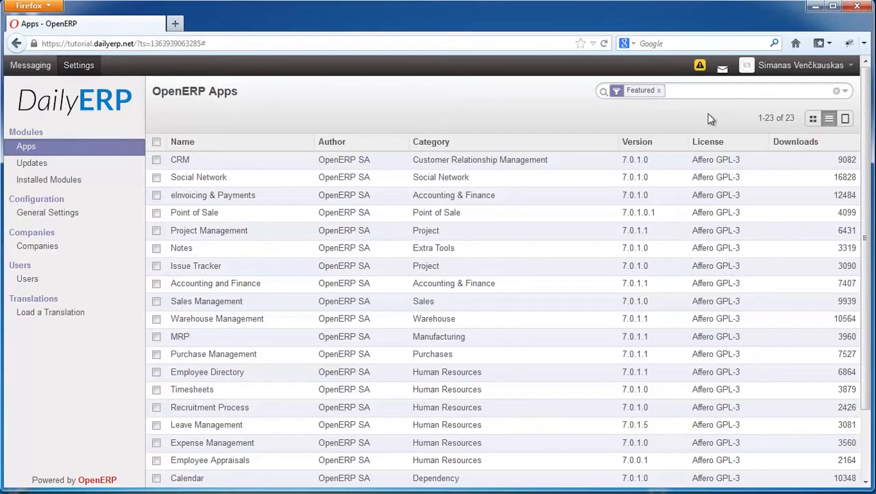
- Reload the apps catalogue, show it as a list without the Featured filter, and open the records-per-page choice
left_click(28, 151)
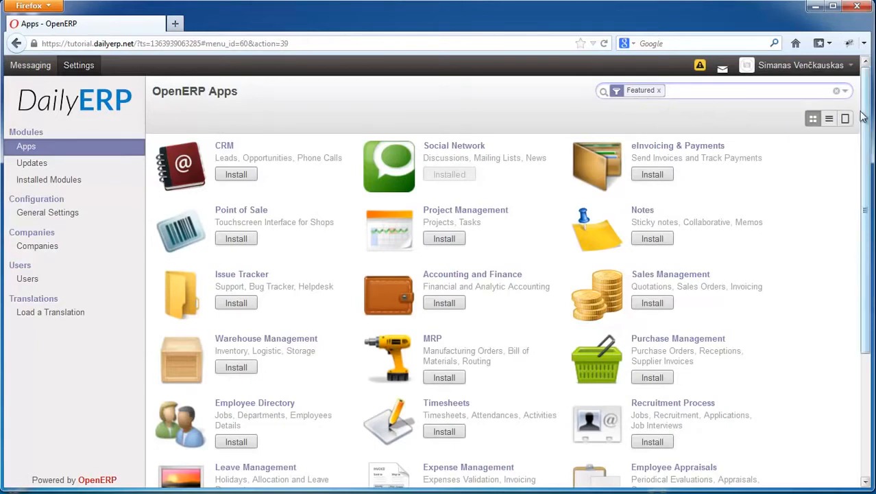
mouse_move(867, 116)
left_mouse_down()
mouse_move(869, 254)
mouse_move(867, 100)
left_mouse_up()
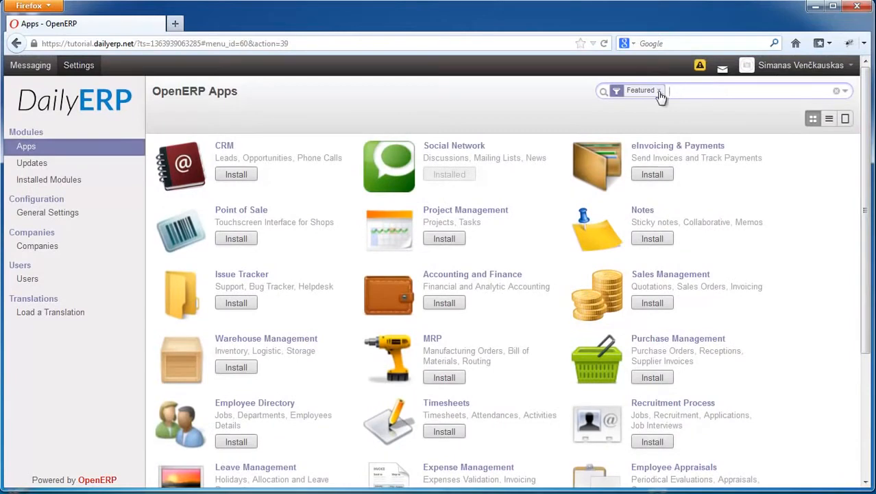
left_click(829, 118)
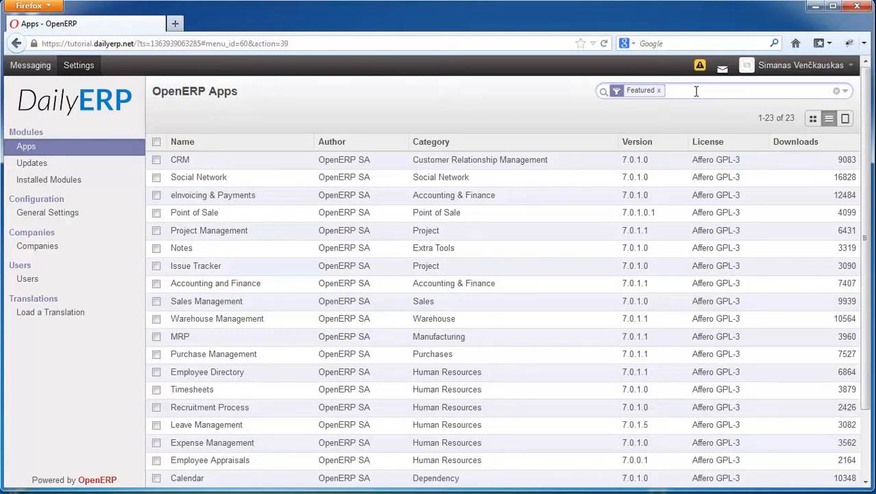
key("BackSpace")
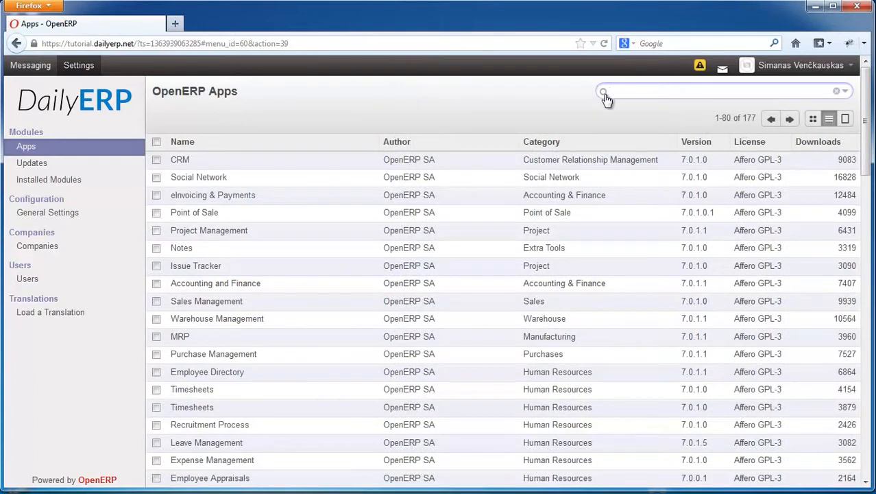
left_click(752, 118)
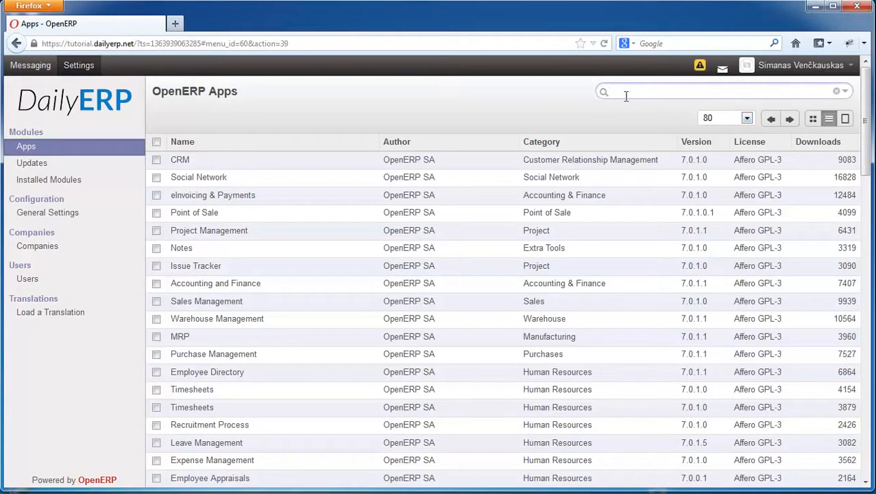
- Return to the featured apps catalogue and install the CRM app
left_click(28, 148)
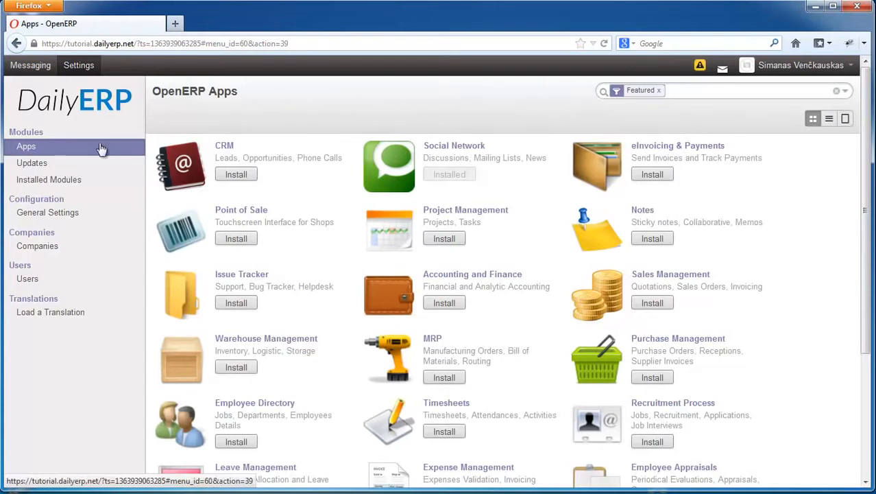
left_click(697, 93)
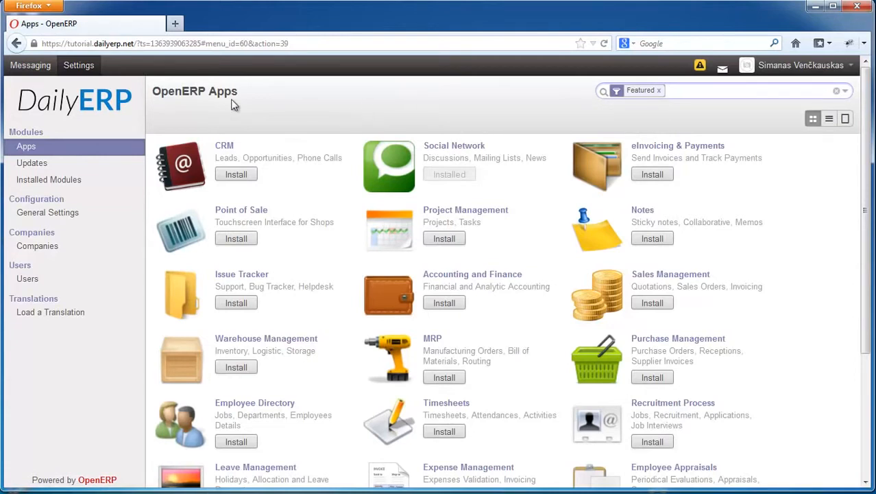
left_click(255, 177)
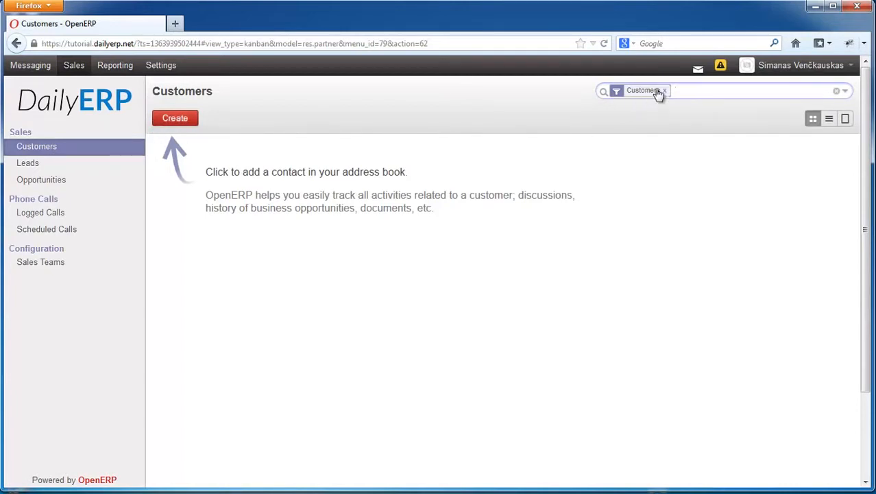
- Create a customer record with only the customer's first name, save it, and return to the customers' kanban view
left_click(175, 119)
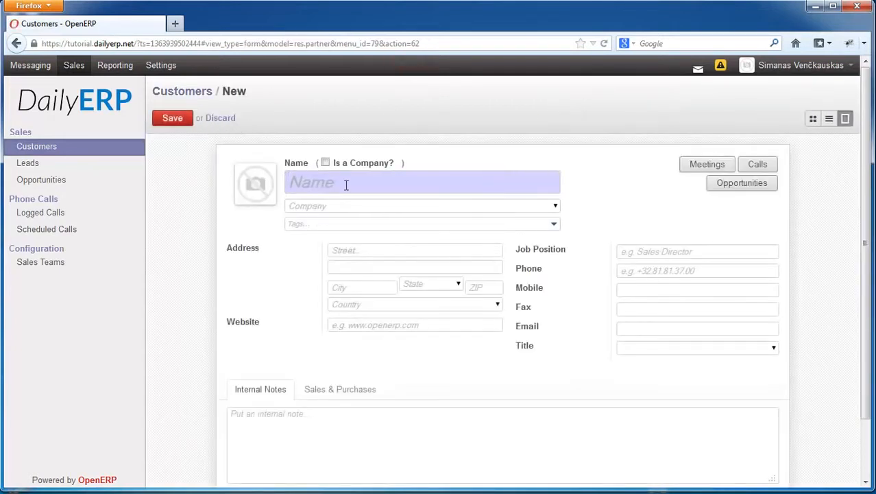
type("John")
left_click(177, 125)
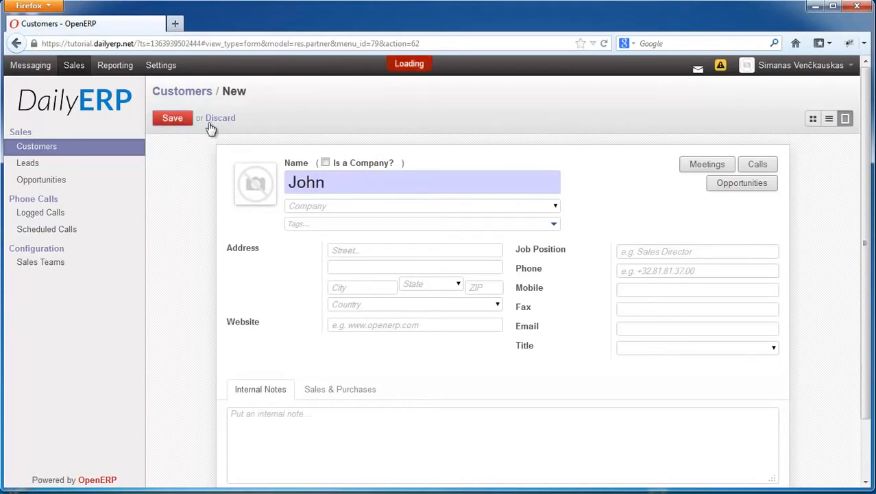
left_click(813, 123)
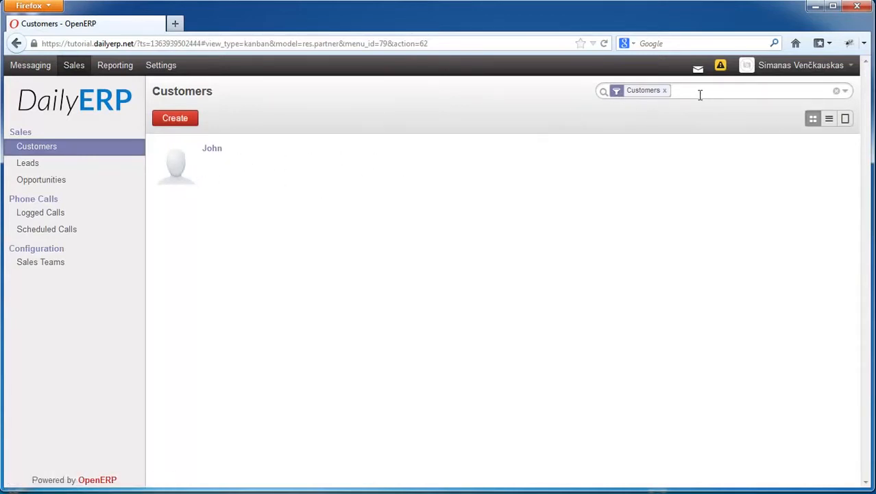
- Remove the Customers filter from the contacts and filter them by Suppliers instead
key("BackSpace")
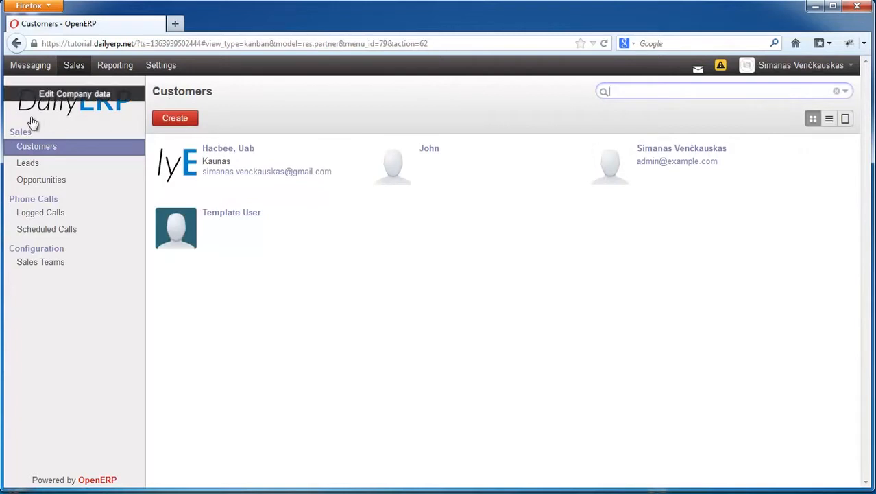
left_click(847, 91)
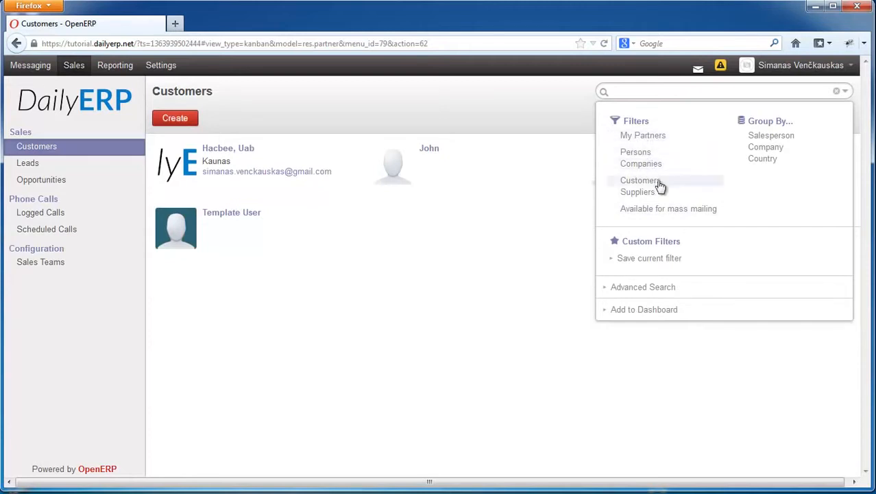
left_click(642, 194)
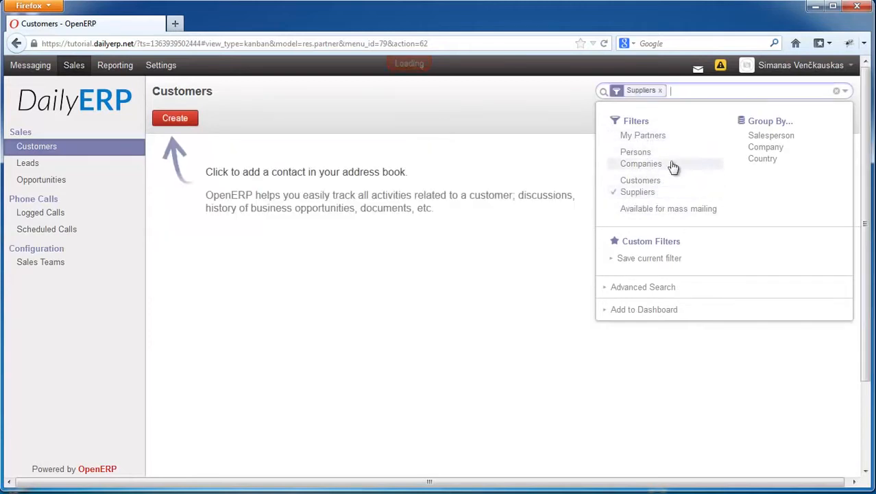
left_click(540, 117)
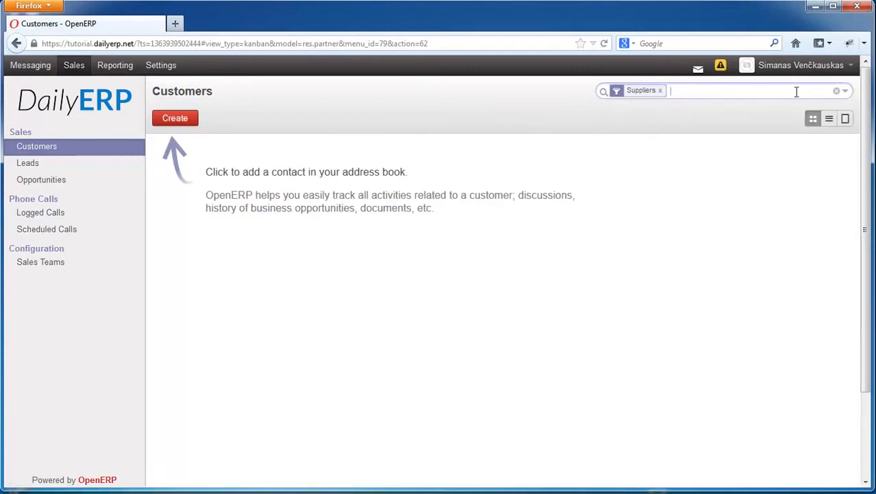
- Return to the apps catalogue in the settings and show the featured apps as a list
left_click(768, 92)
left_click(164, 68)
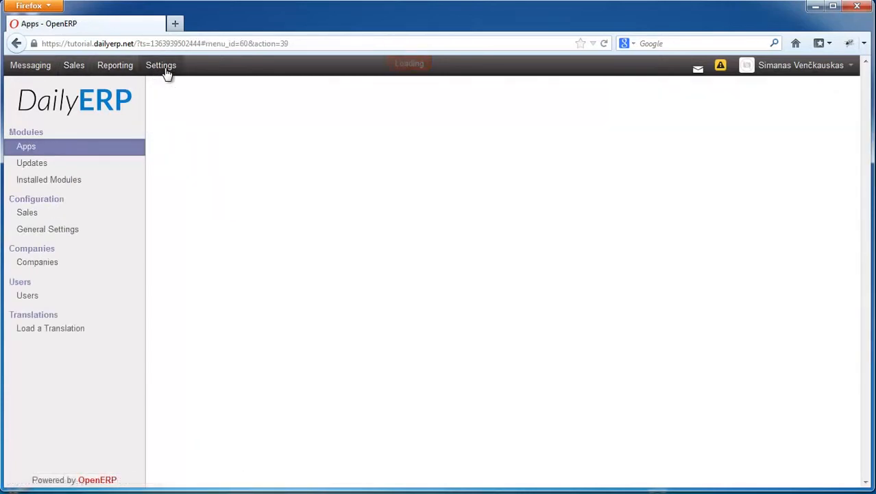
left_click(42, 151)
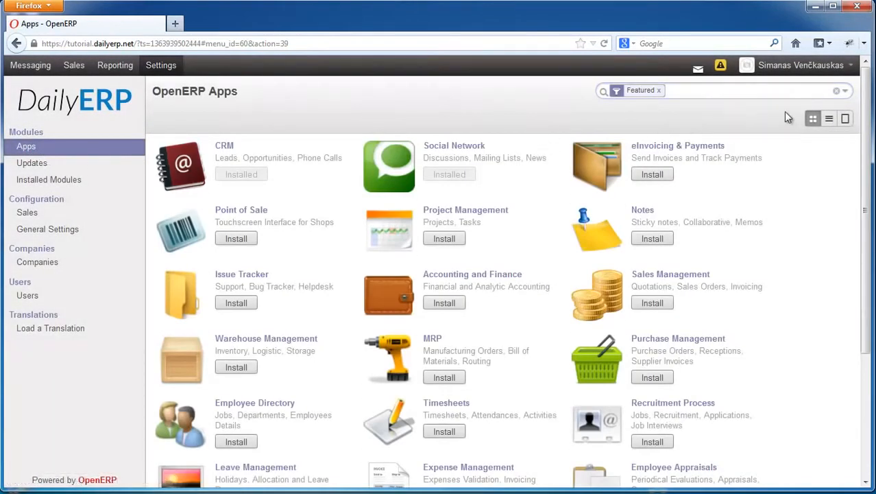
left_click(828, 118)
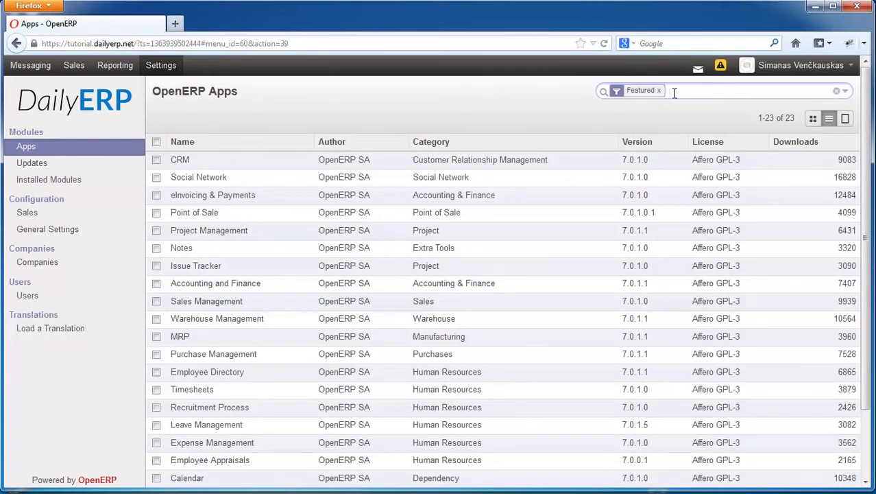
- Search the featured apps by name for "Addres" and look at the available filter and grouping options
left_click(674, 93)
type("Ad")
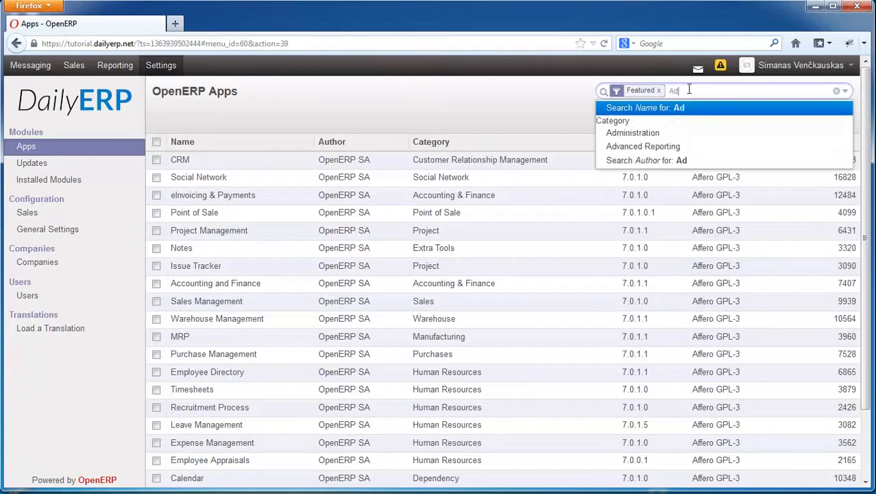
type("dres")
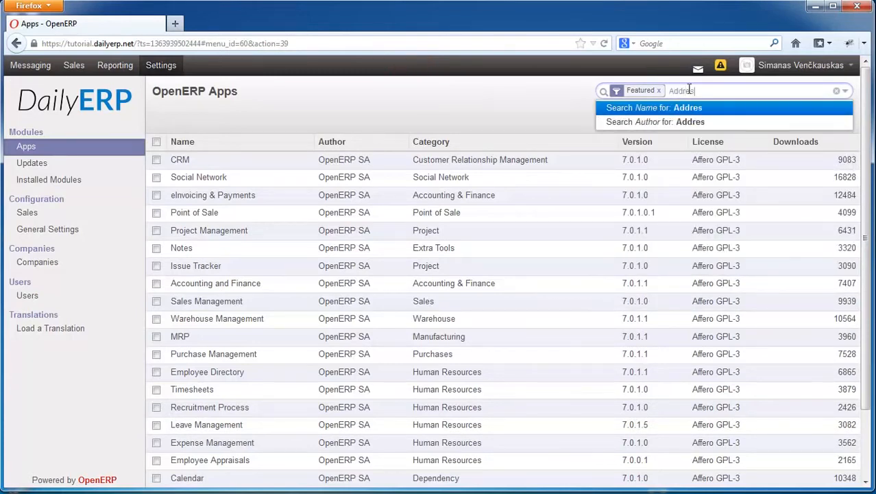
key("Return")
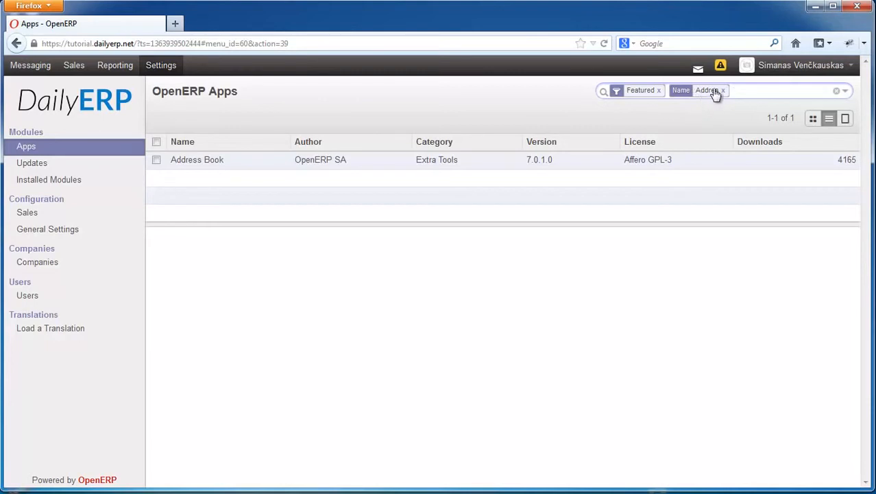
left_click(846, 91)
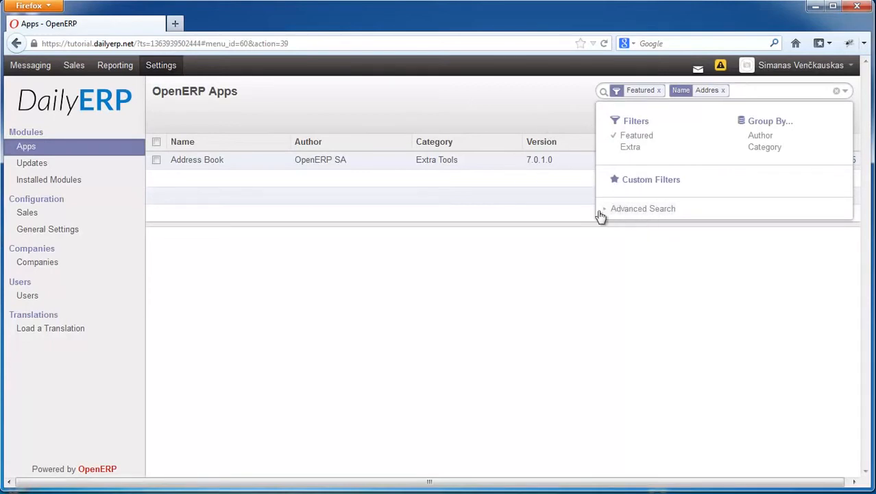
left_click(577, 116)
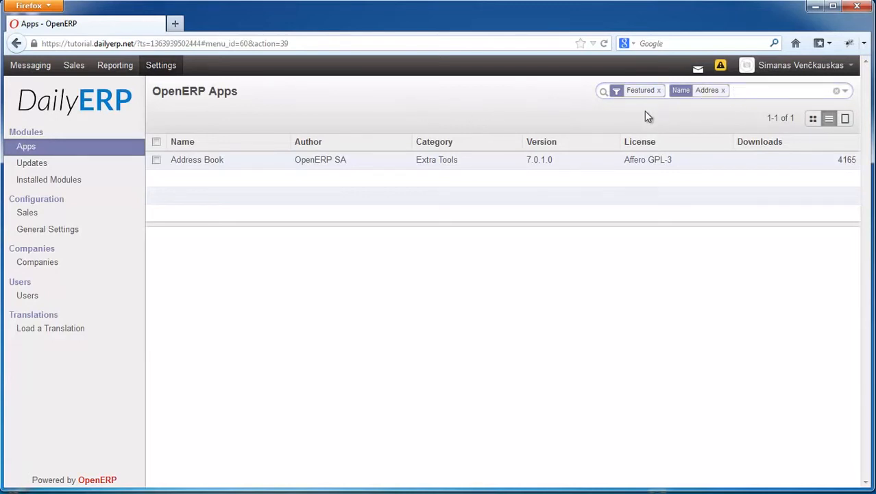
- Reload the apps catalogue, look through the featured apps, and remove the Featured filter
left_click(30, 150)
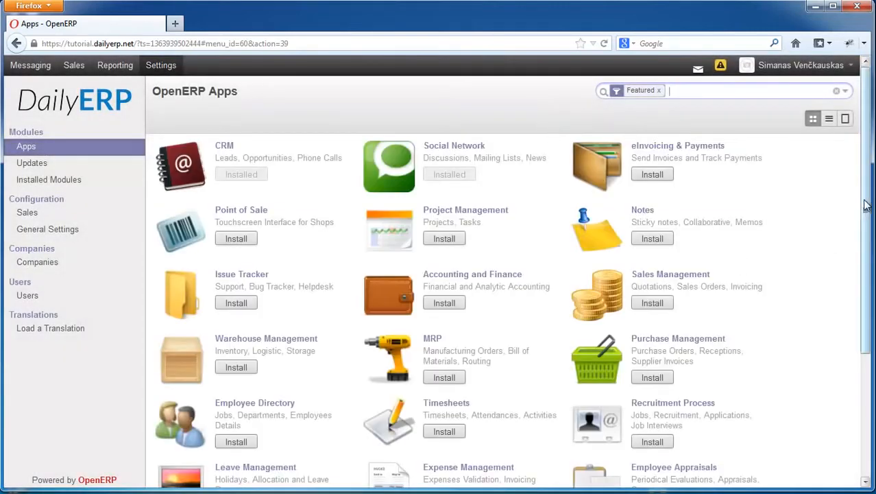
scroll(826, 236, "down", 3)
scroll(755, 205, "up", 3)
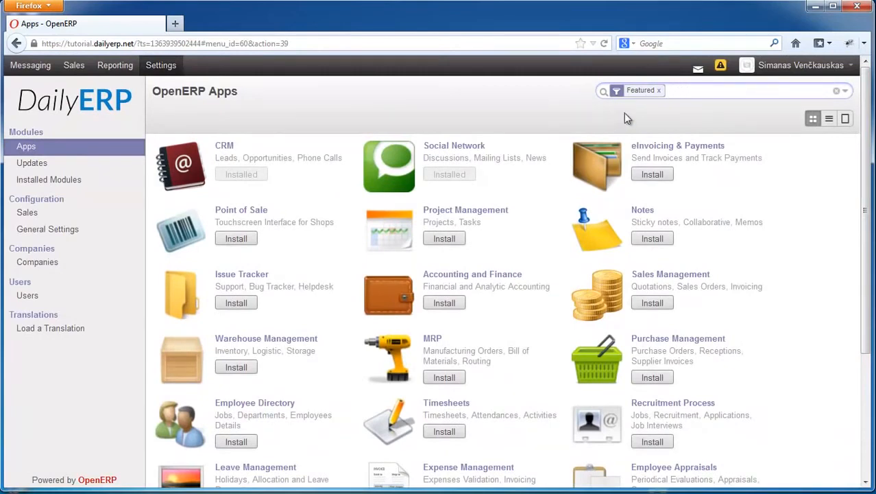
scroll(846, 290, "down", 3)
scroll(846, 291, "up", 4)
key("BackSpace")
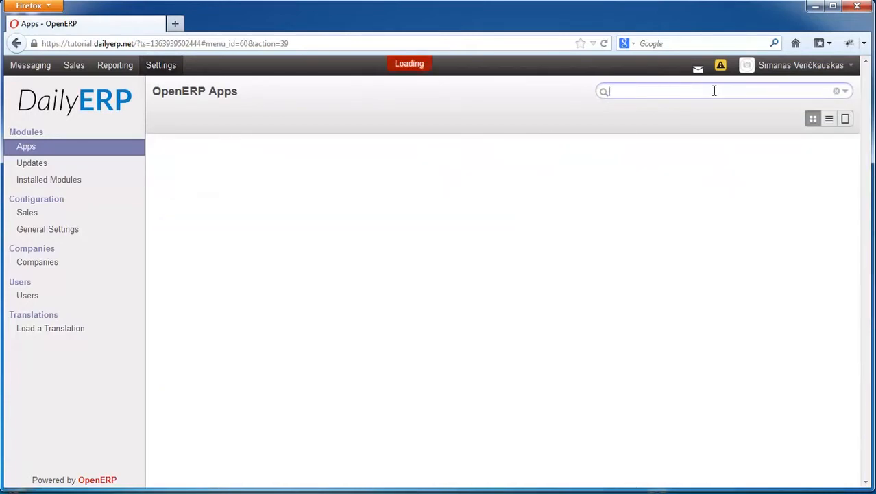
- Filter the apps catalogue by Extra and close the filter options
left_click(846, 91)
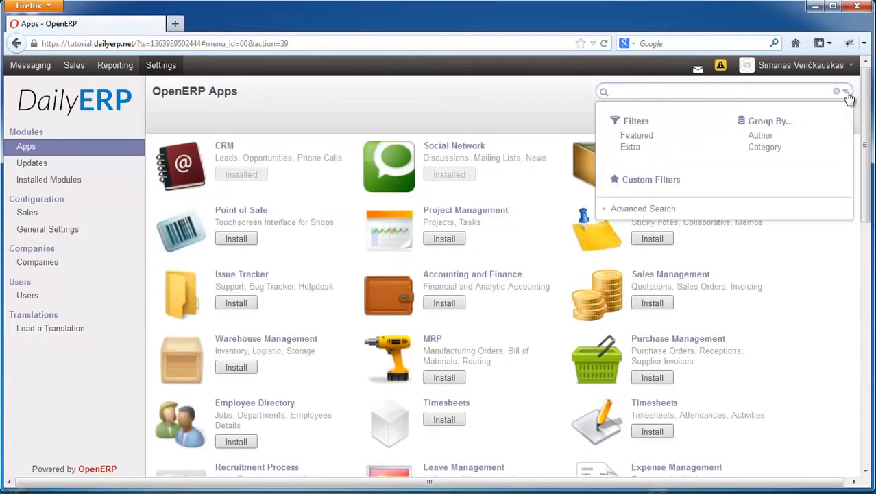
left_click(621, 148)
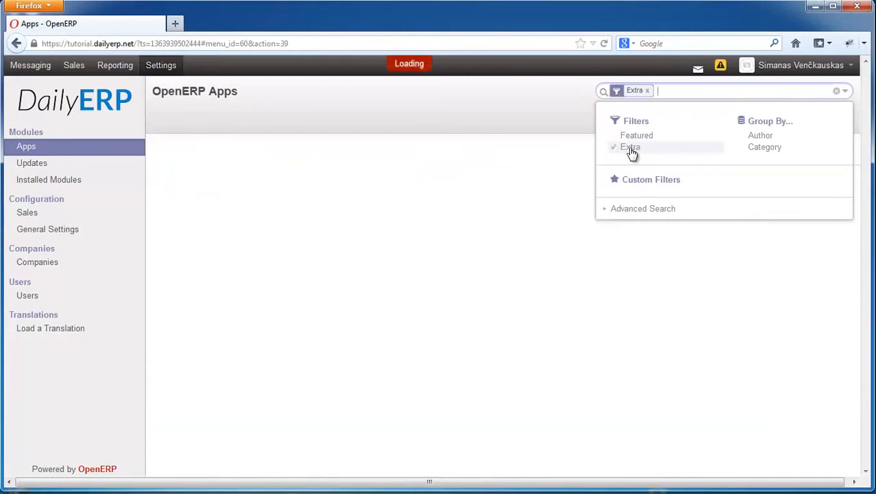
left_click(562, 117)
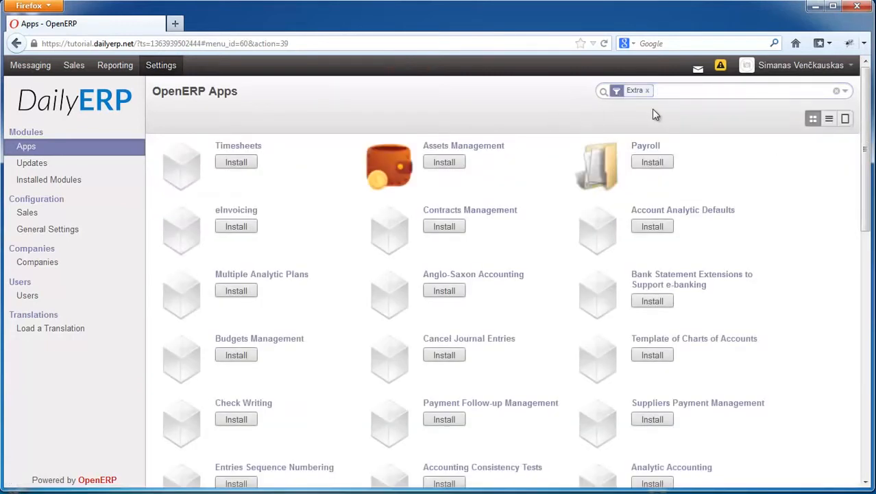
- View the Extra apps as a list, return to the kanban view, and browse through the catalogue
left_click(829, 118)
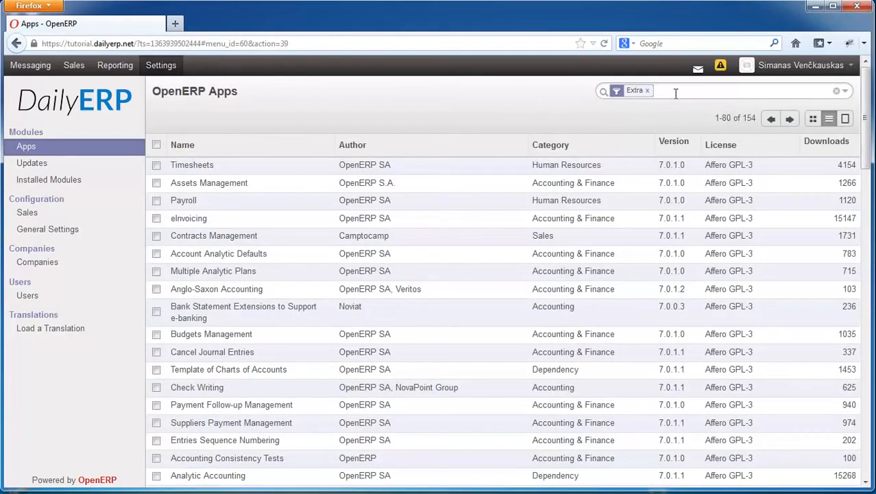
left_click(814, 118)
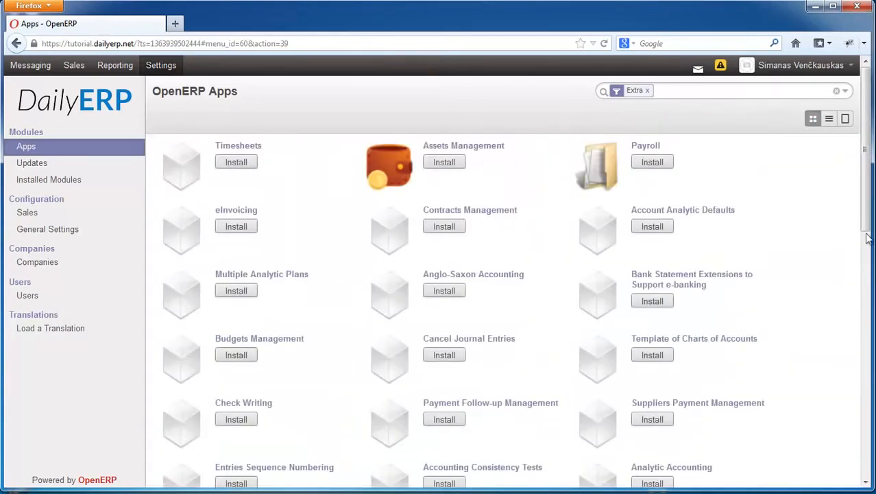
left_click_drag(867, 168, 864, 150)
mouse_move(867, 134)
left_mouse_down()
mouse_move(867, 370)
mouse_move(868, 130)
left_mouse_up()
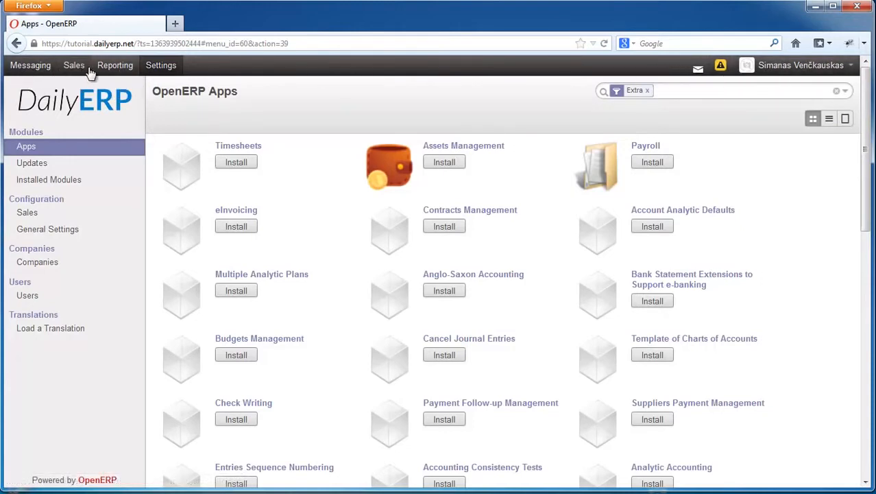
mouse_move(65, 106)
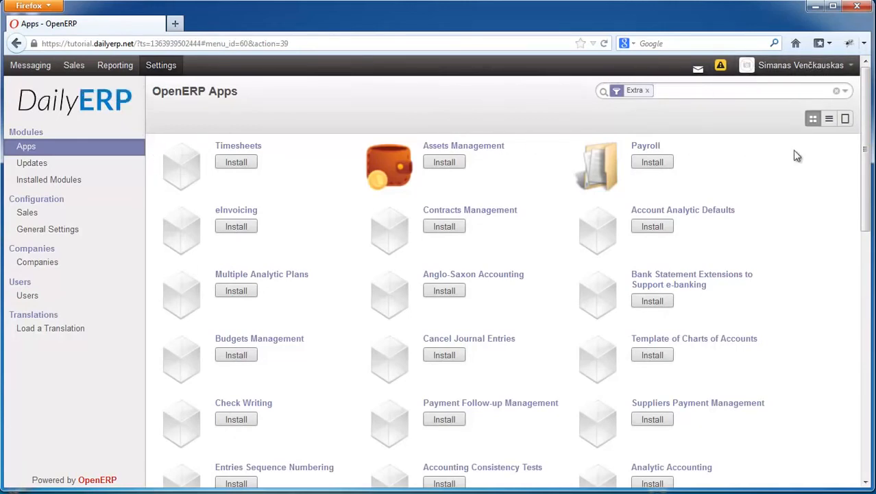
left_click_drag(865, 218, 862, 143)
- Open the user preferences and set the timezone to Europe/Vilnius
left_click(779, 68)
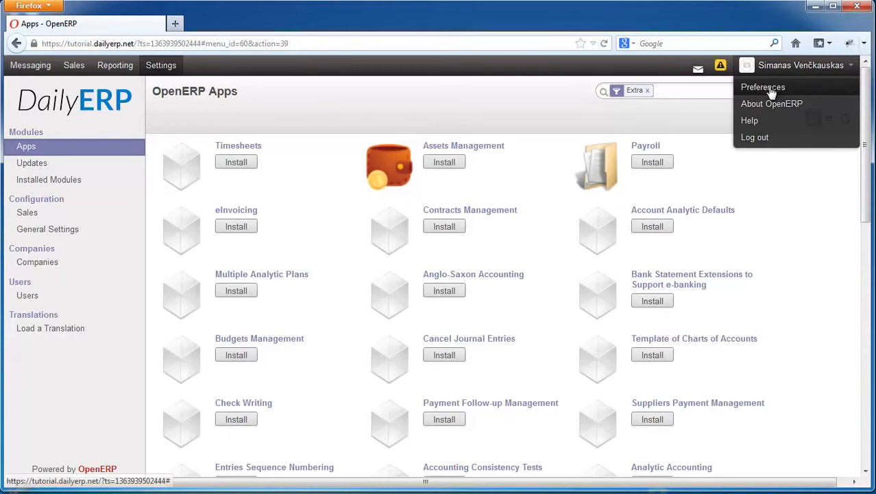
left_click(763, 87)
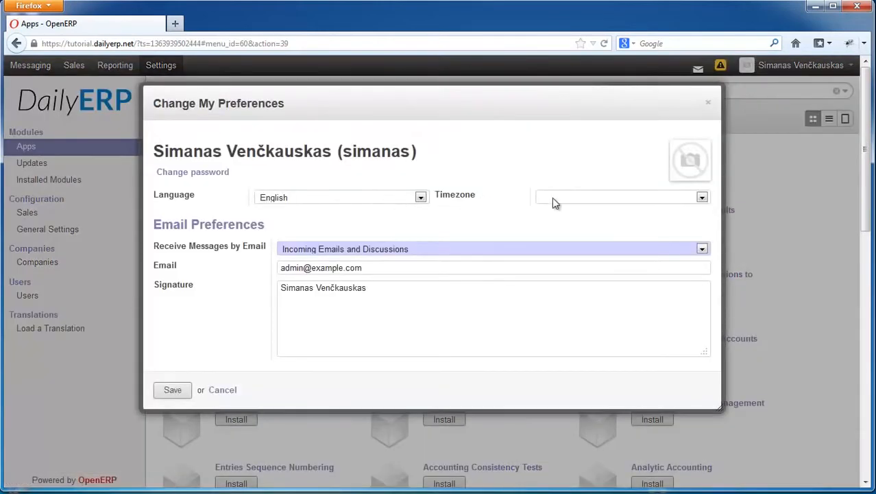
left_click_drag(474, 106, 449, 137)
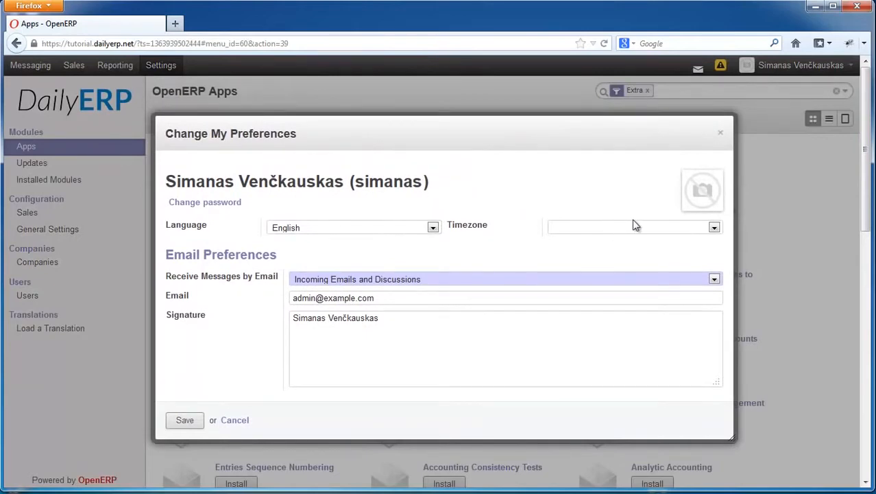
left_click(620, 234)
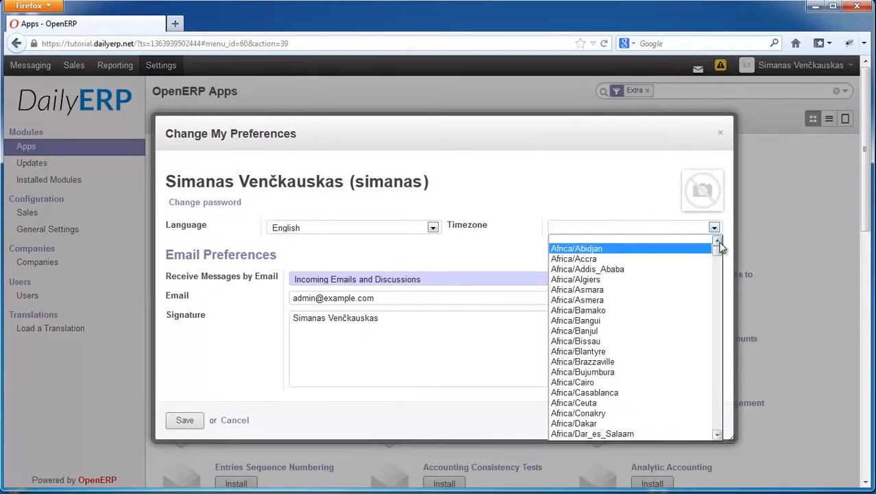
left_click_drag(718, 253, 718, 394)
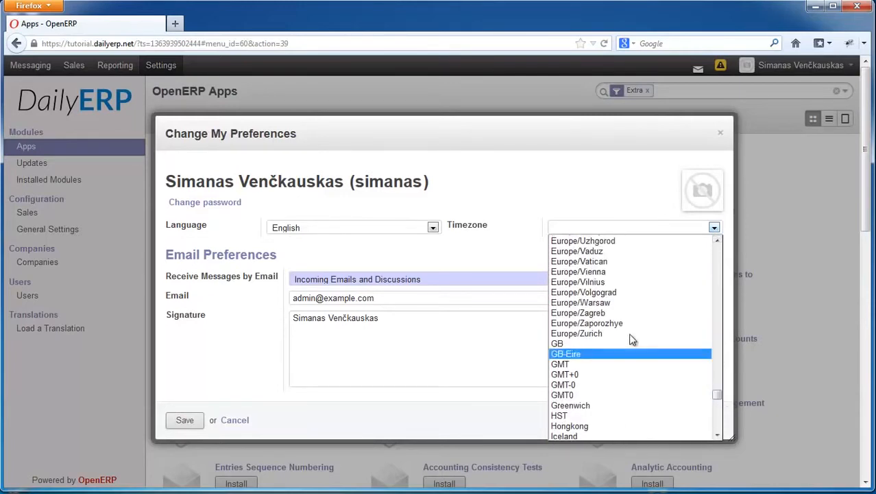
left_click(595, 287)
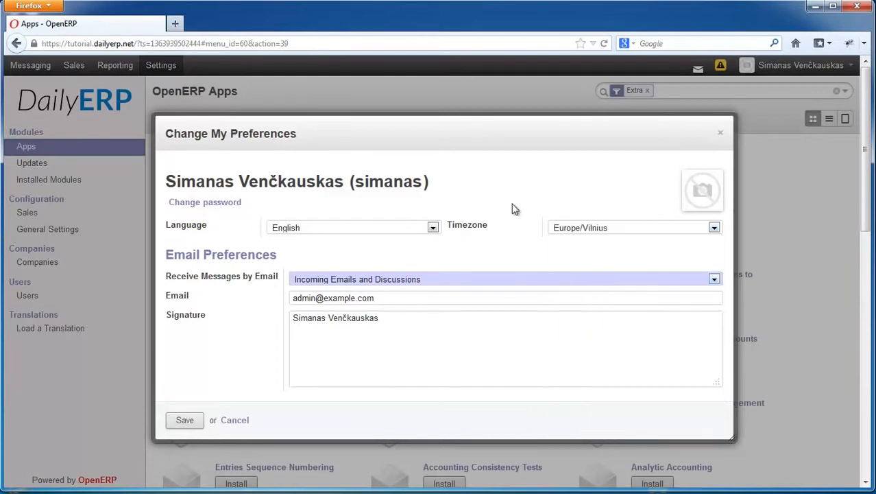
- Upload the portrait photo from the tutorials folder as the user's profile picture
left_click(705, 177)
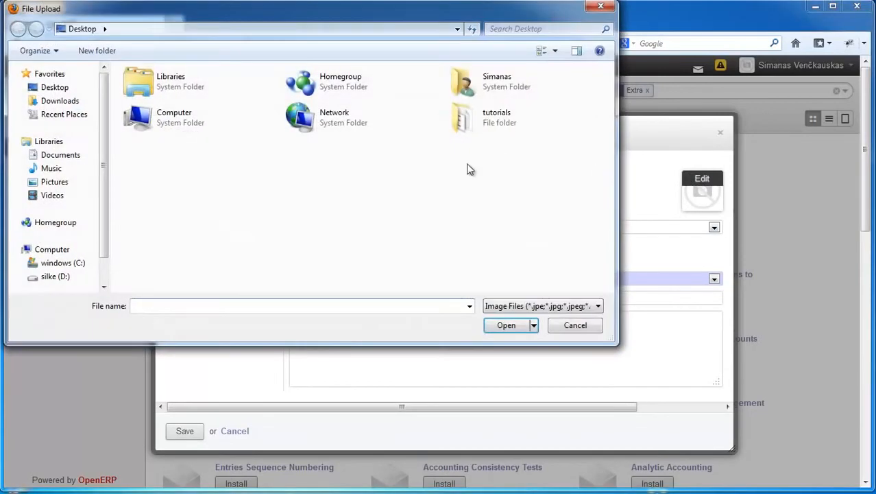
double_click(496, 116)
left_click(155, 115)
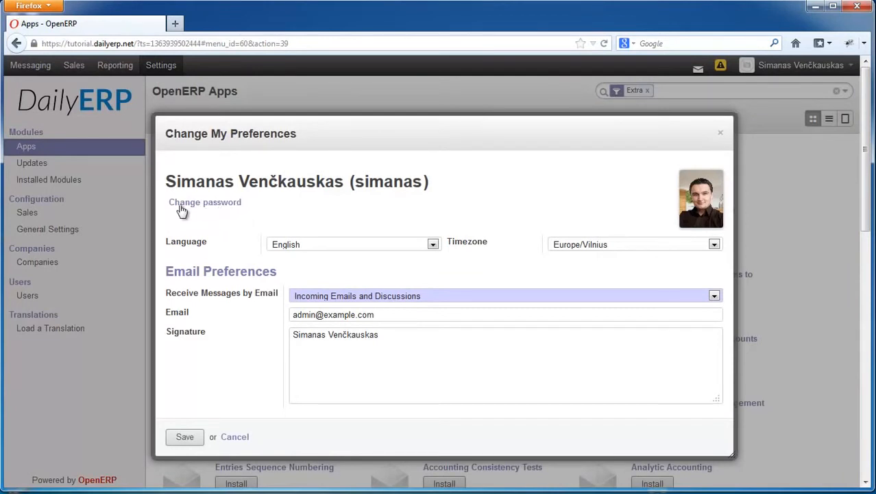
- Try to change the account password by entering the old password, the new password and its confirmation
left_click(214, 204)
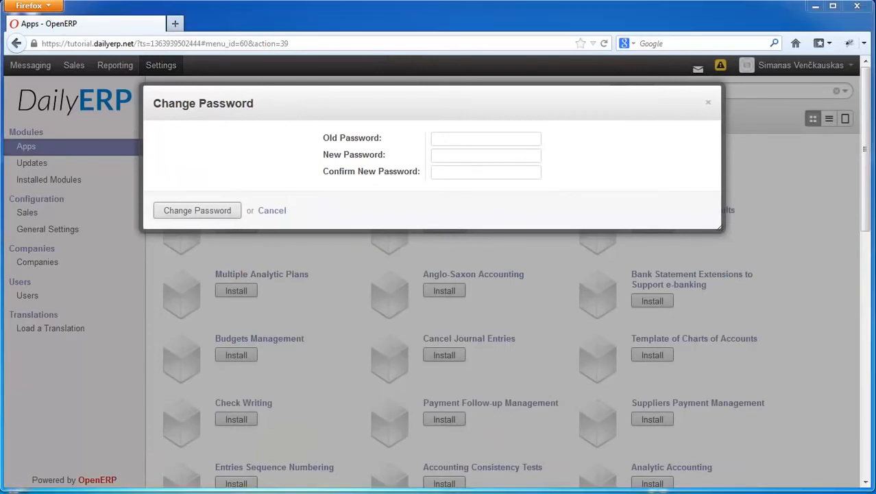
left_click(454, 141)
key("ctrl+v")
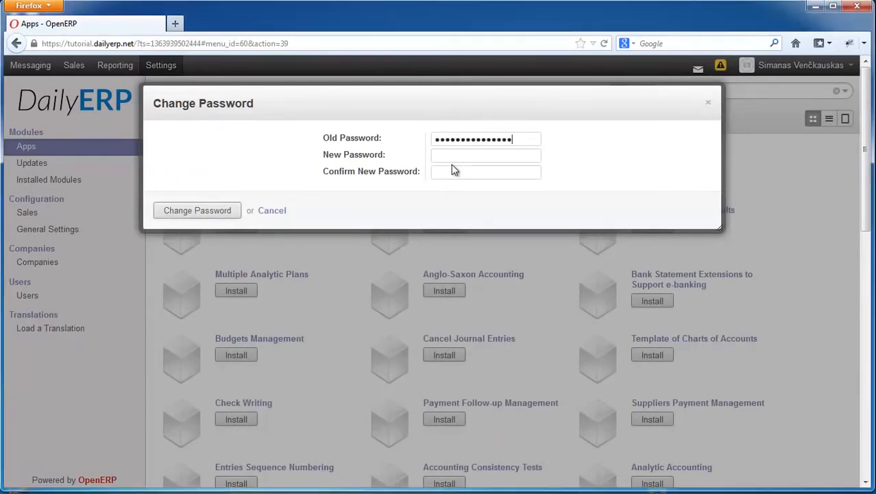
left_click(459, 154)
left_click(220, 210)
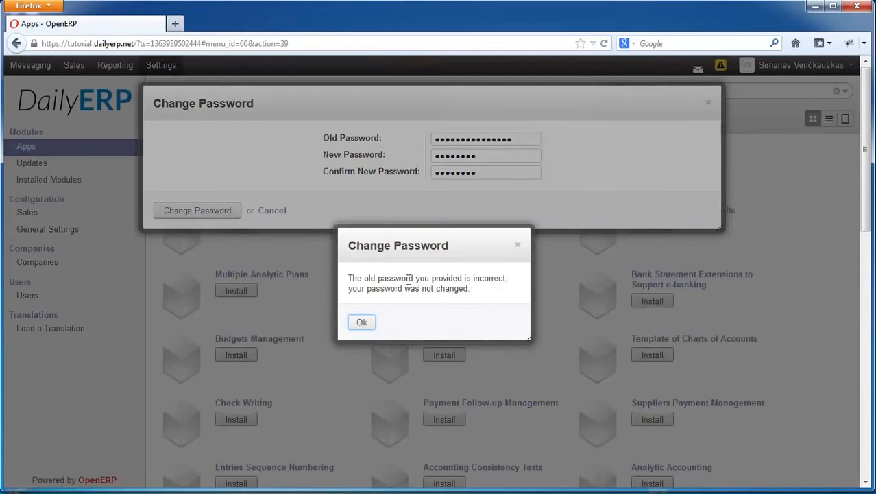
left_click(362, 323)
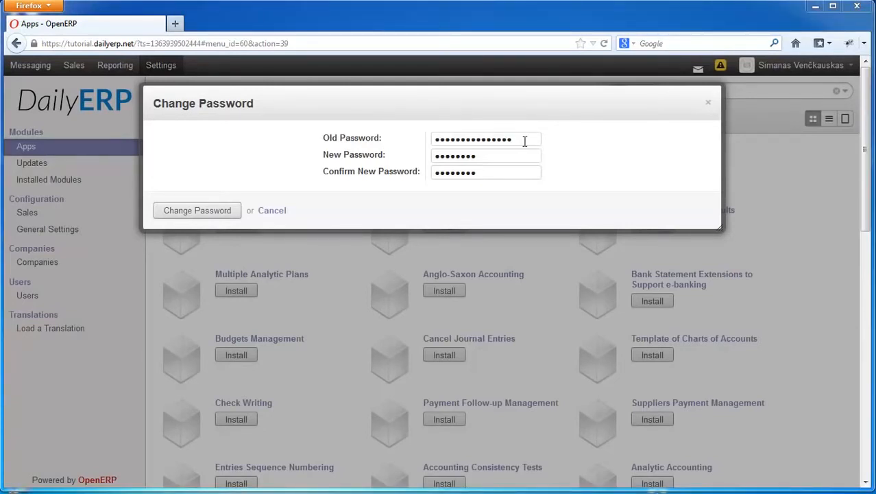
- Replace the entry in the old password field with the correct password and submit the password change
left_click_drag(525, 141, 410, 141)
key("ctrl+v")
left_click(179, 212)
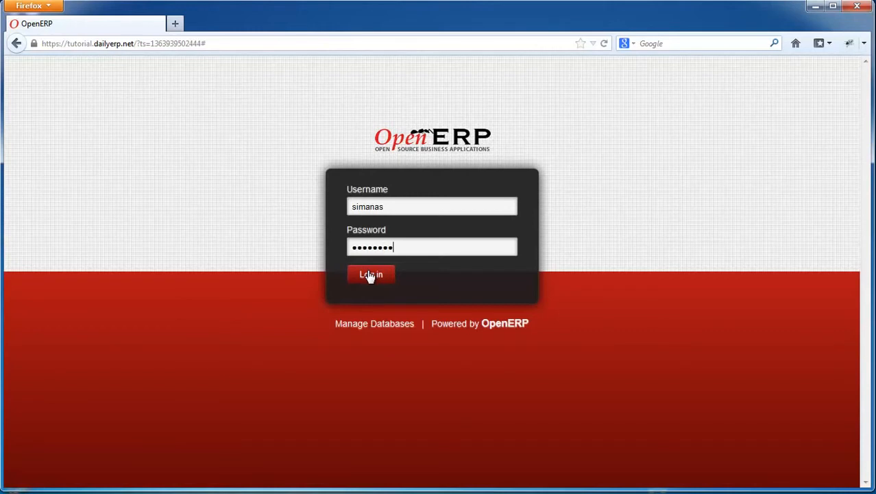
- Log back in with the username and new account password, let the browser remember it, and reopen the user preferences
left_click(370, 275)
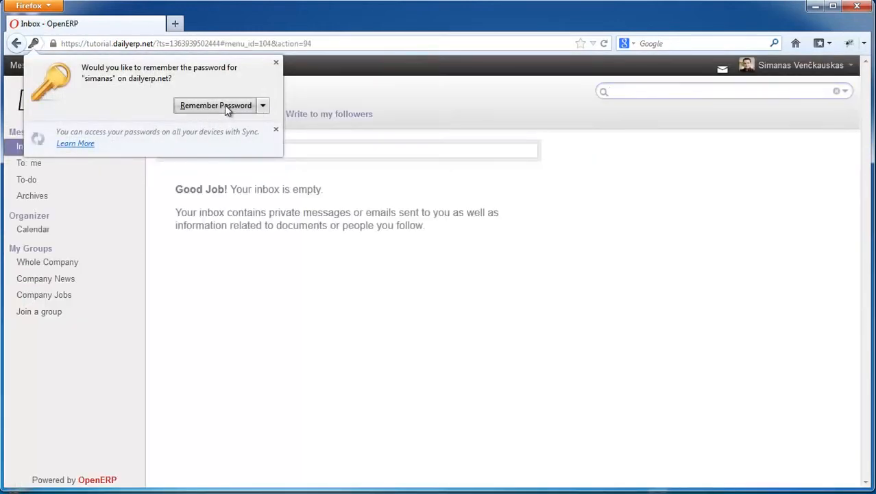
left_click(225, 105)
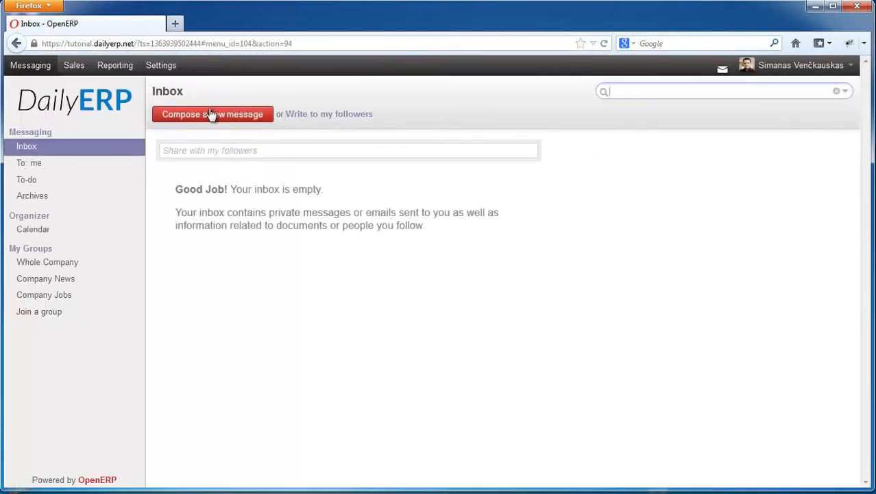
left_click(831, 70)
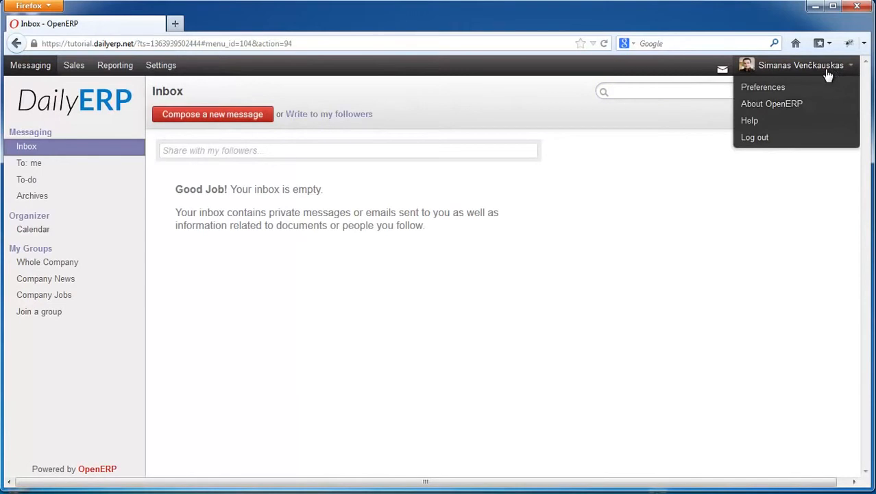
left_click(764, 89)
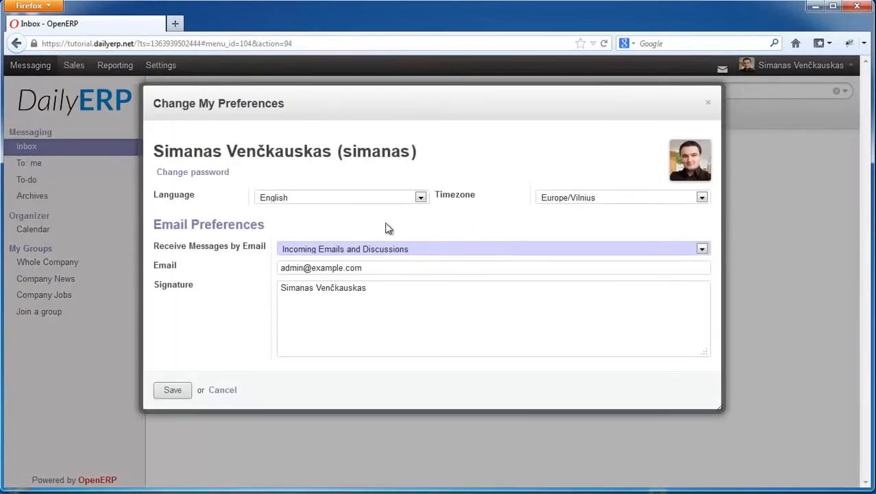
- Check which interface languages are available in the user preferences and close them without saving
left_click(318, 203)
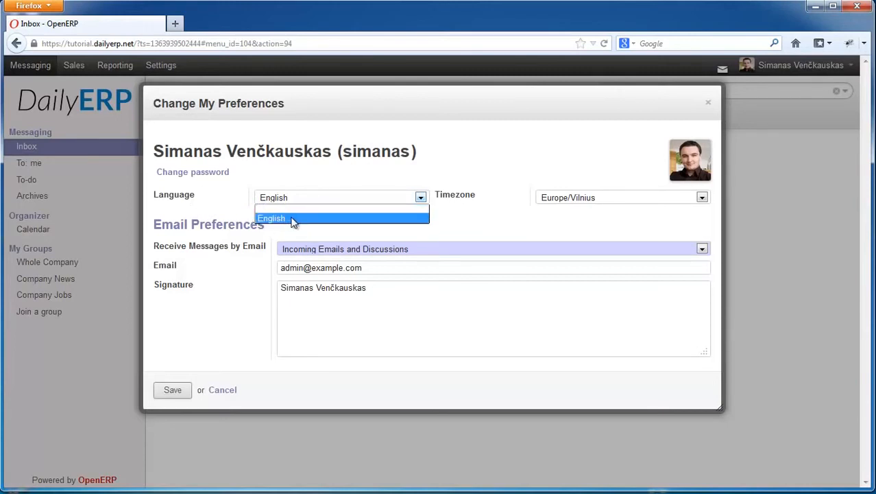
left_click(346, 198)
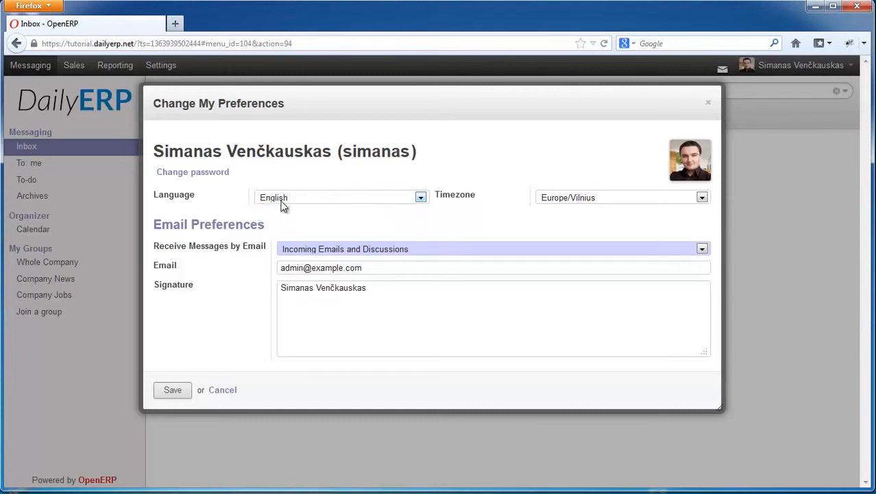
left_click(223, 390)
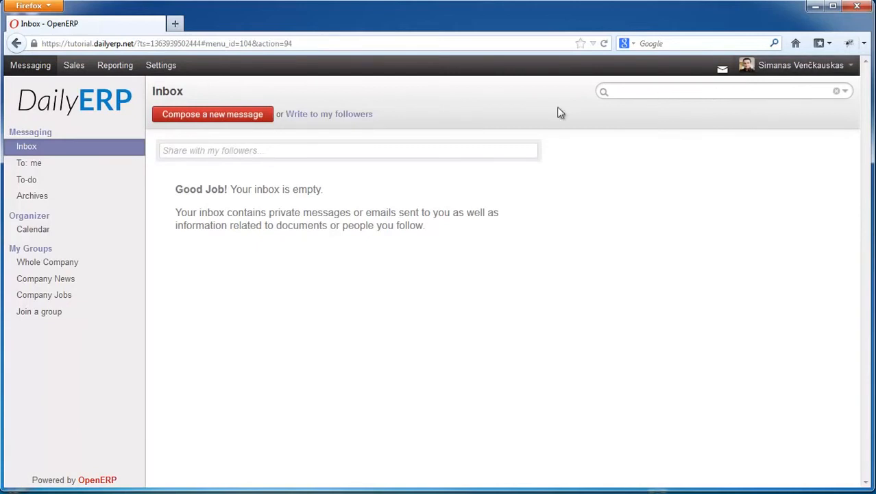
- Load the Spanish / Español translation from the settings and close the language pack message
left_click(168, 70)
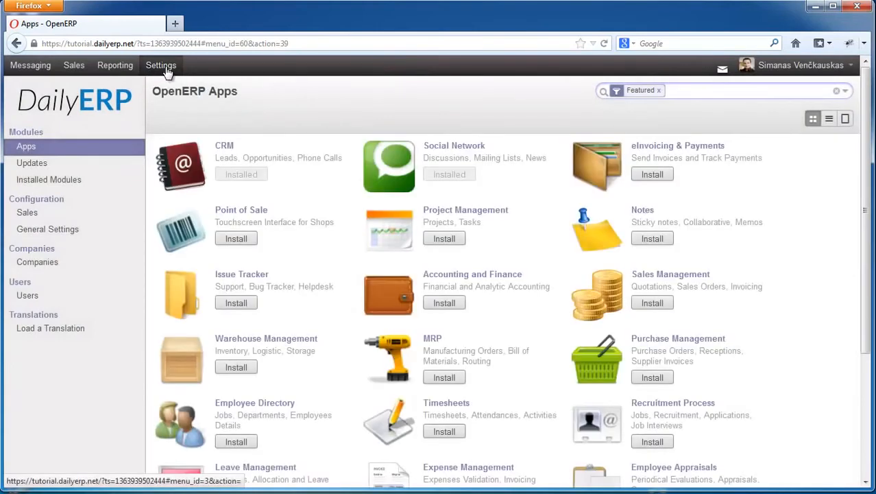
left_click(44, 329)
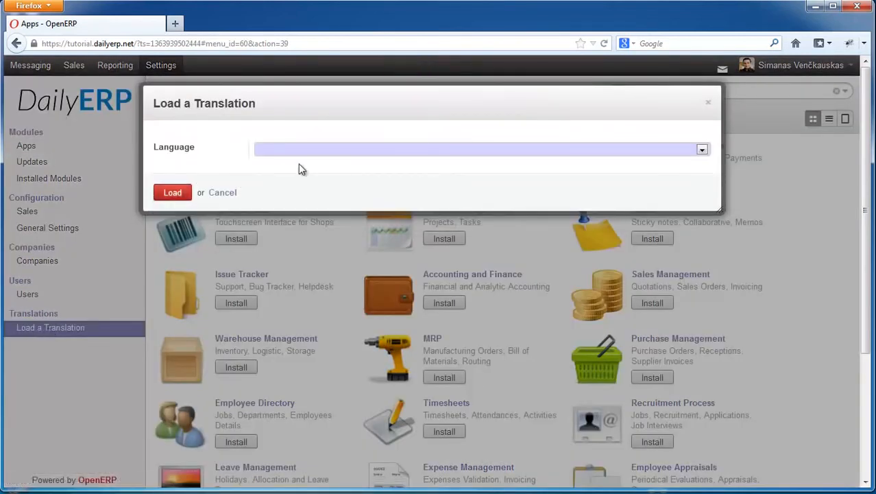
left_click(344, 152)
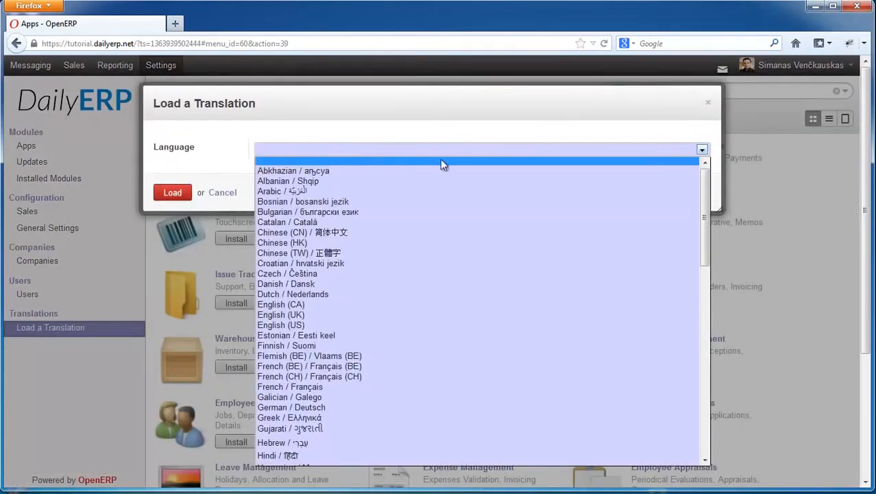
left_click_drag(705, 185, 709, 375)
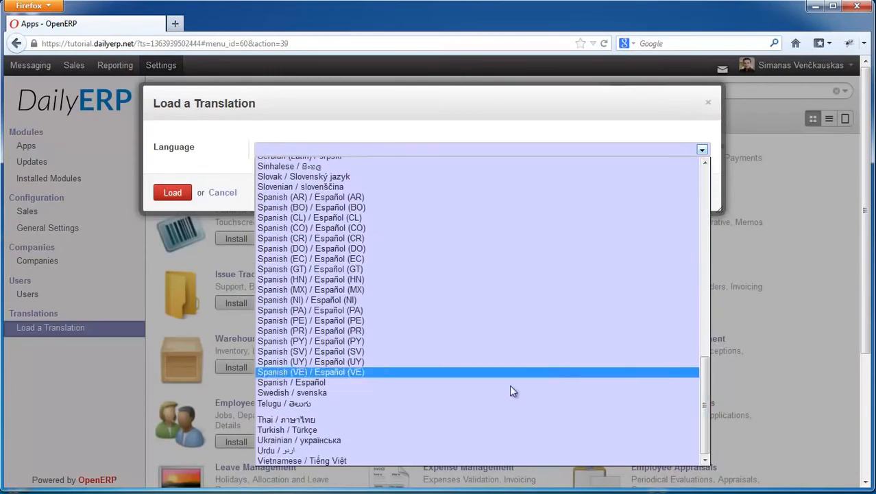
left_click(322, 382)
left_click(174, 194)
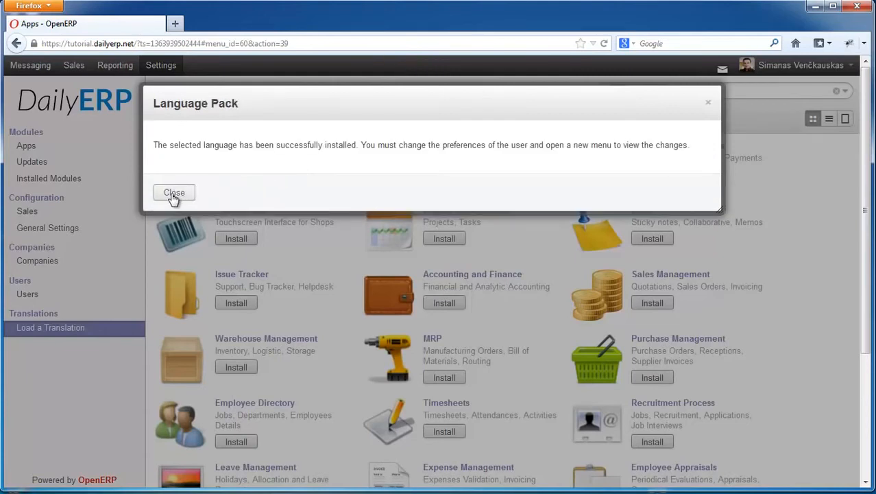
left_click(180, 194)
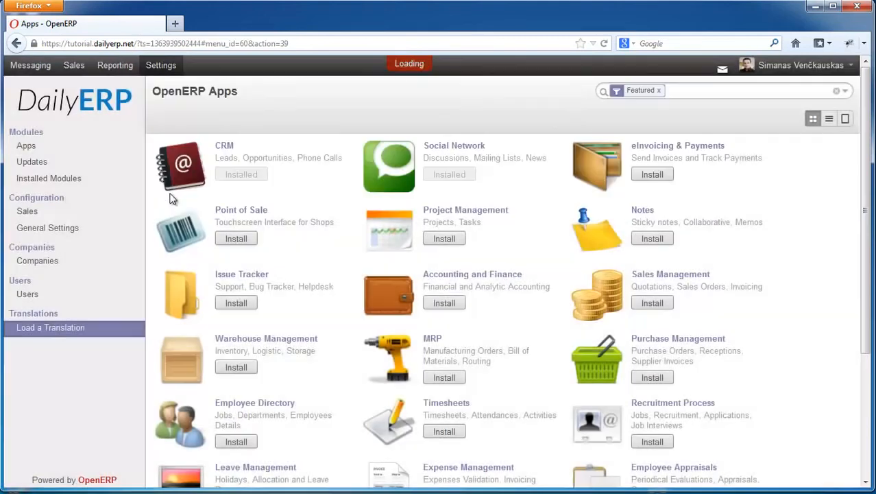
- Set the language to Spanish / Español in the user preferences and save
left_click(830, 67)
left_click(777, 85)
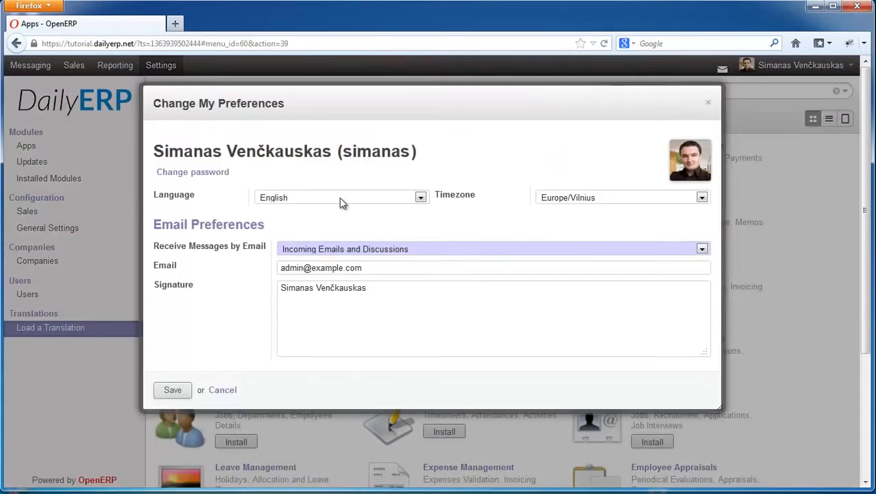
left_click(341, 199)
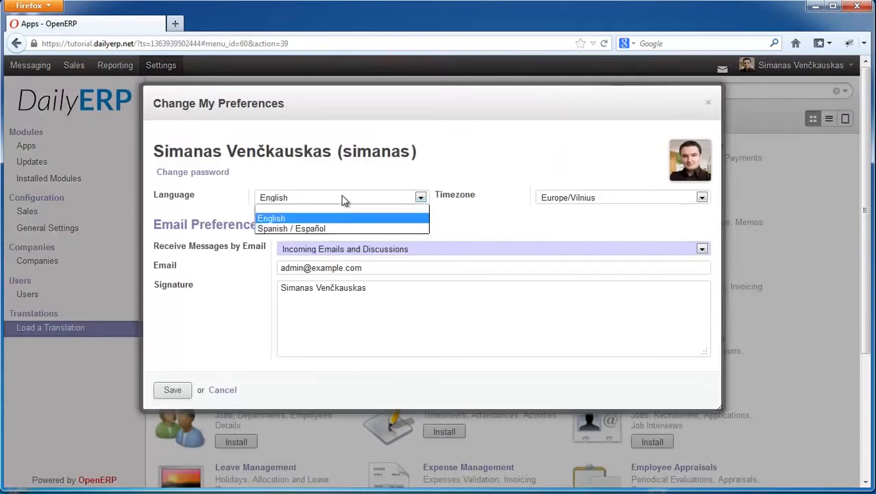
left_click(295, 229)
left_click(171, 391)
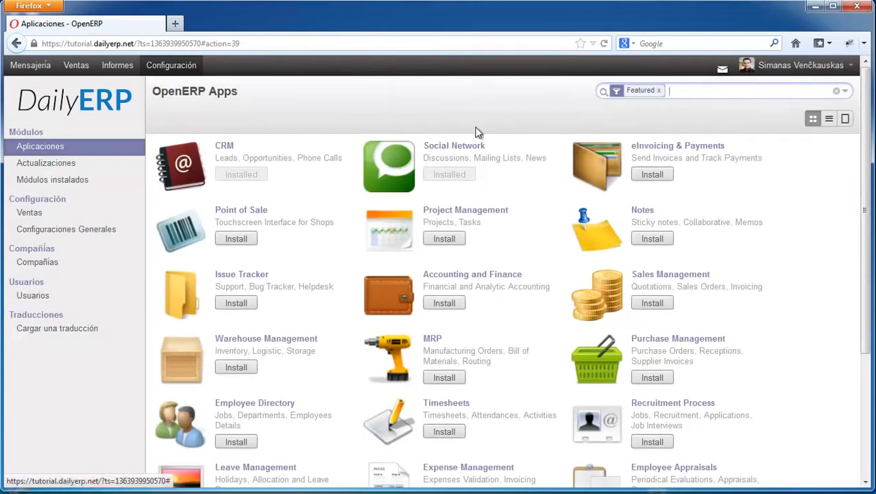
- Reopen the user preferences, set the language back to English and save
left_click(808, 67)
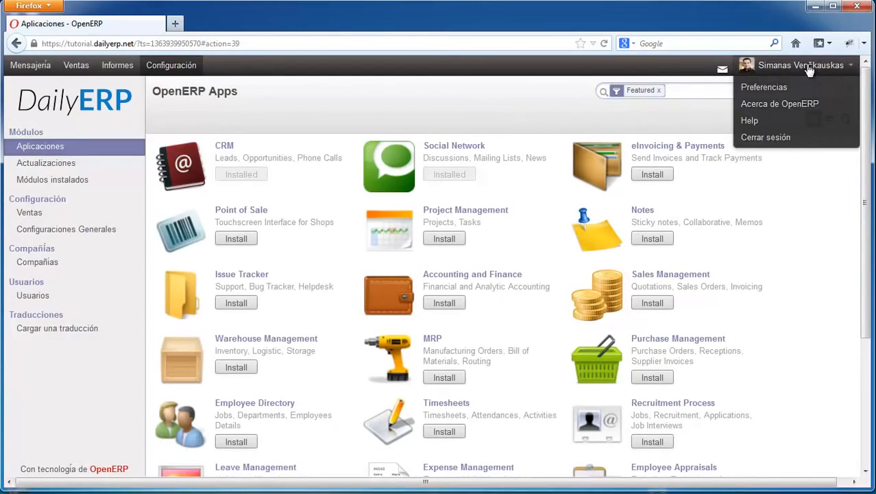
left_click(759, 87)
right_click(761, 89)
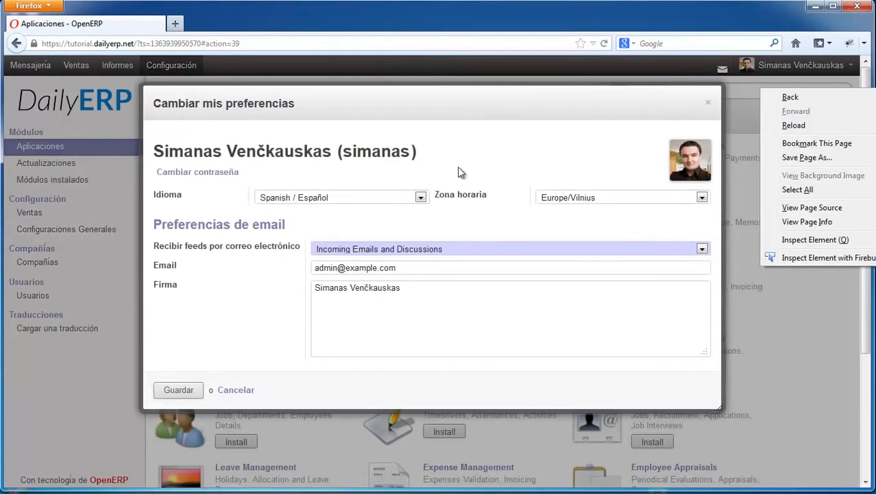
left_click(472, 166)
left_click(326, 198)
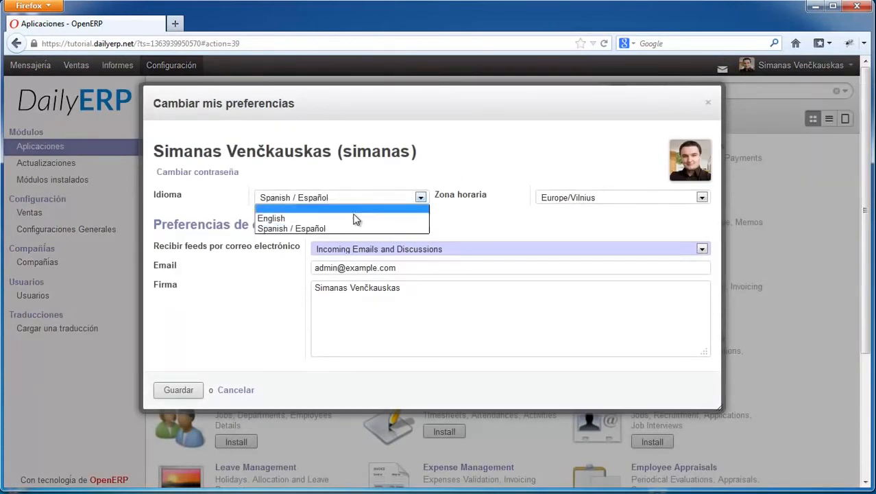
left_click(294, 220)
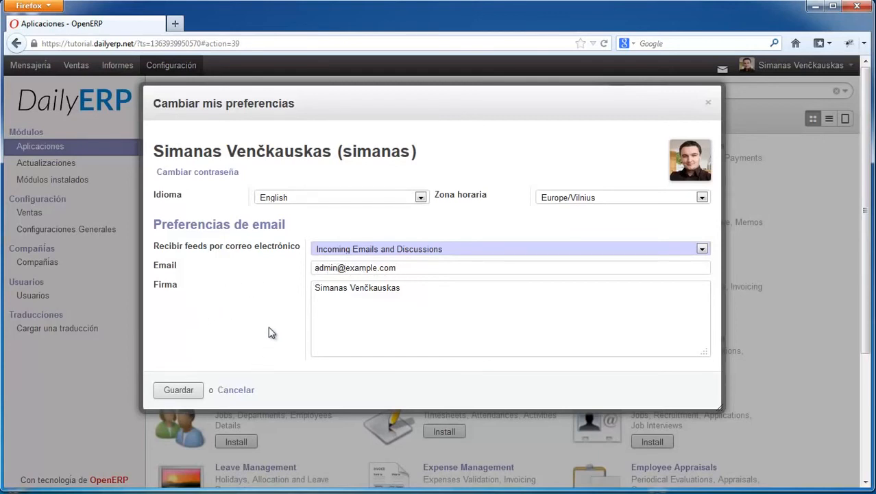
left_click_drag(385, 268, 281, 270)
left_click(409, 269)
left_click_drag(315, 268, 434, 268)
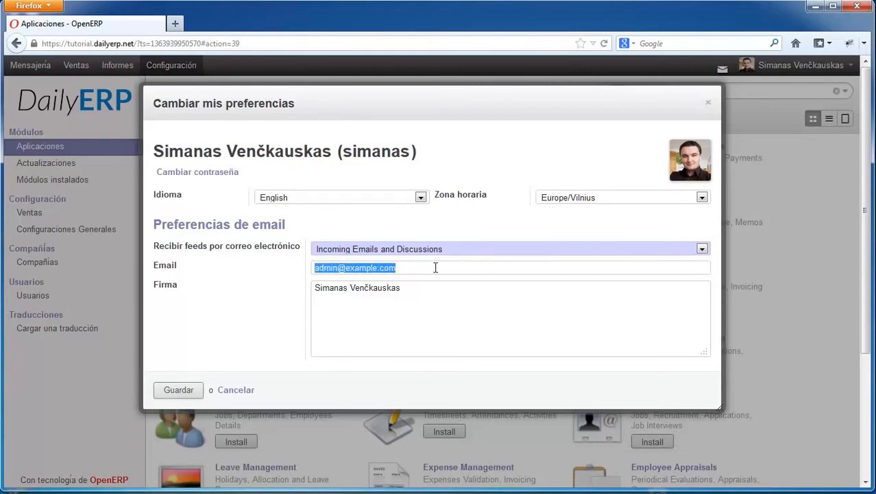
left_click(417, 267)
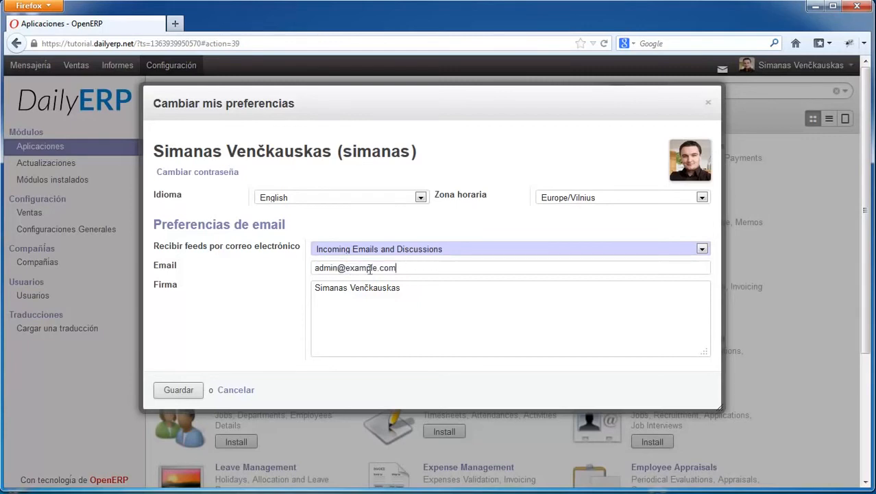
left_click_drag(314, 269, 416, 269)
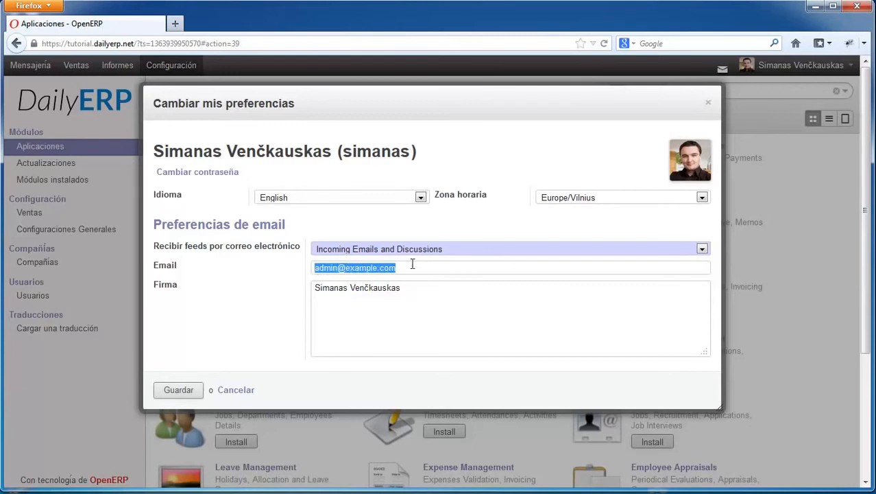
left_click(405, 265)
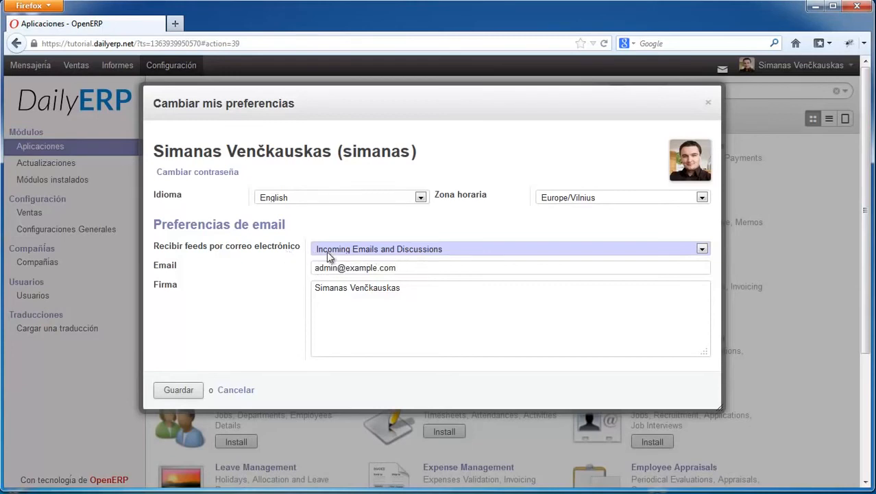
left_click(404, 288)
left_click(174, 391)
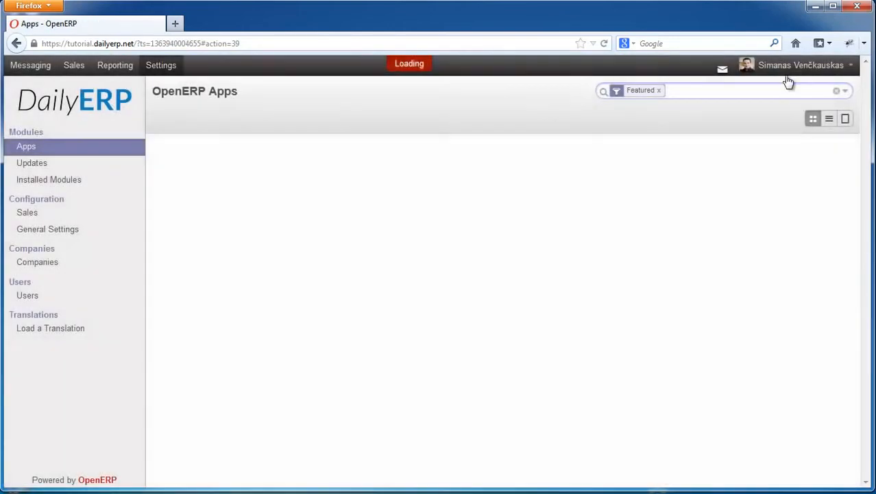
- Reopen the user preferences and replace the address in the email field with the user's own e-mail
left_click(788, 67)
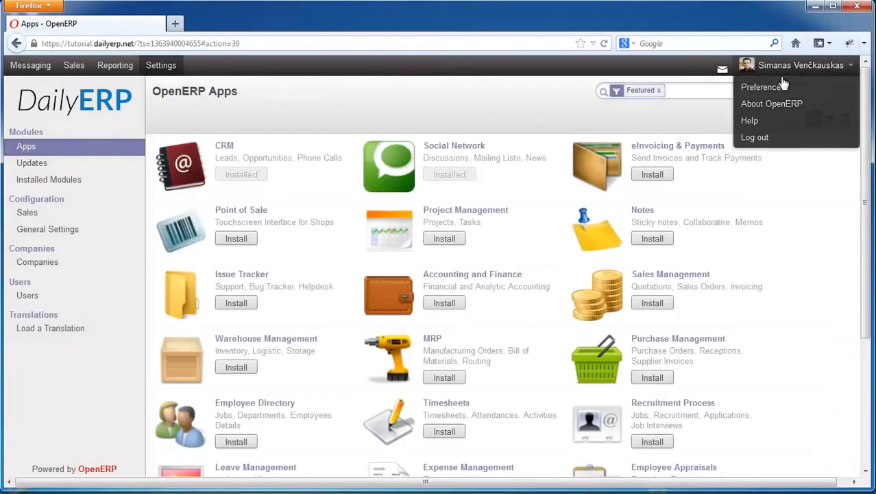
left_click(769, 88)
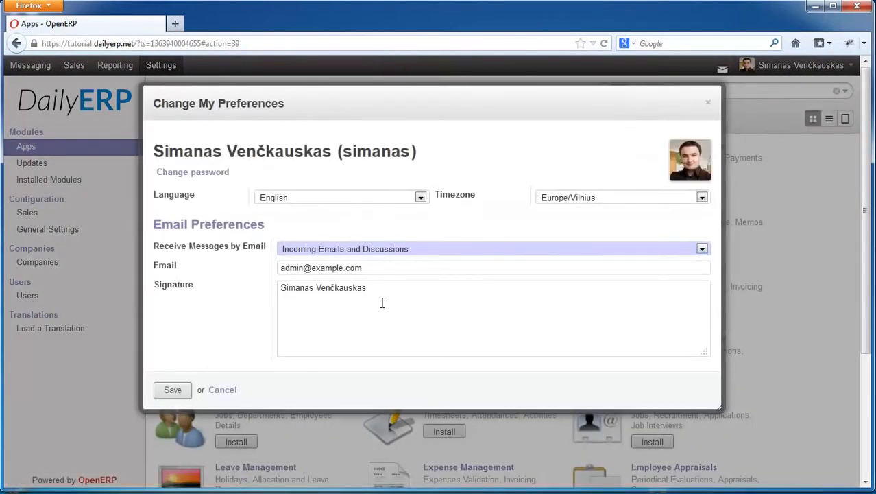
left_click(382, 303)
left_click_drag(383, 271, 160, 271)
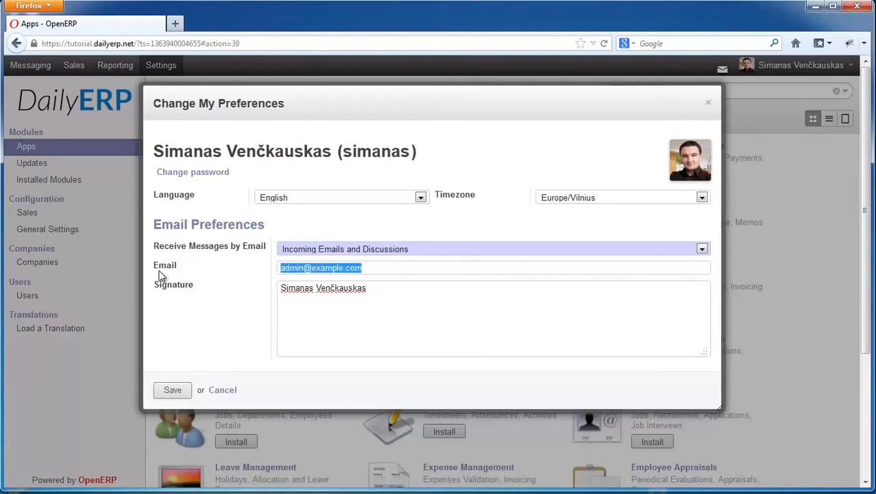
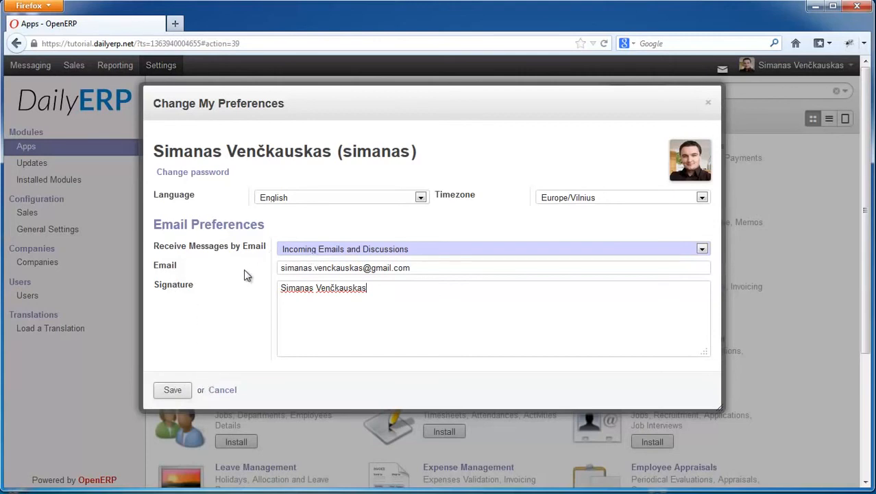
- Review the options for receiving messages by email, choose Incoming Emails and Discussions, and save the preferences
left_click(313, 250)
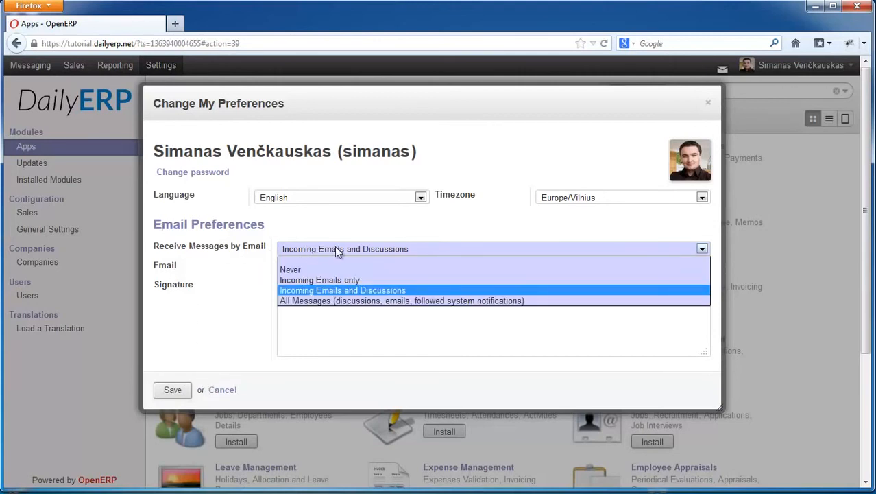
left_click(340, 250)
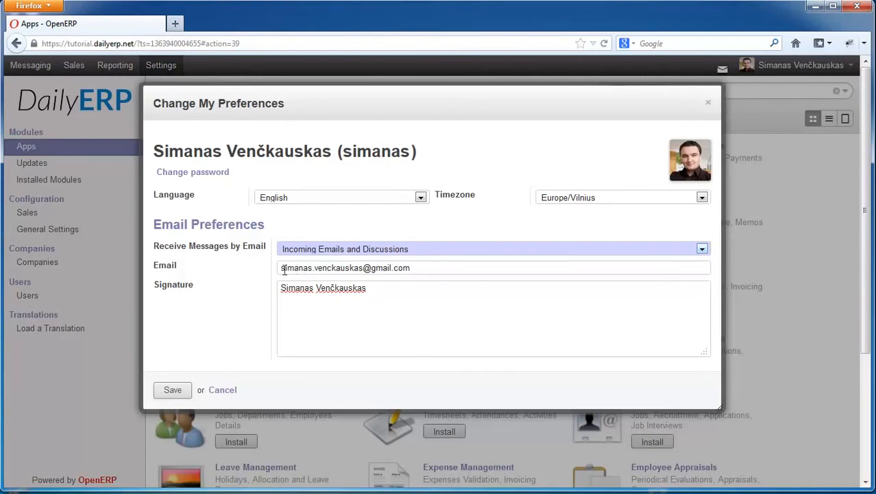
left_click_drag(422, 270, 267, 270)
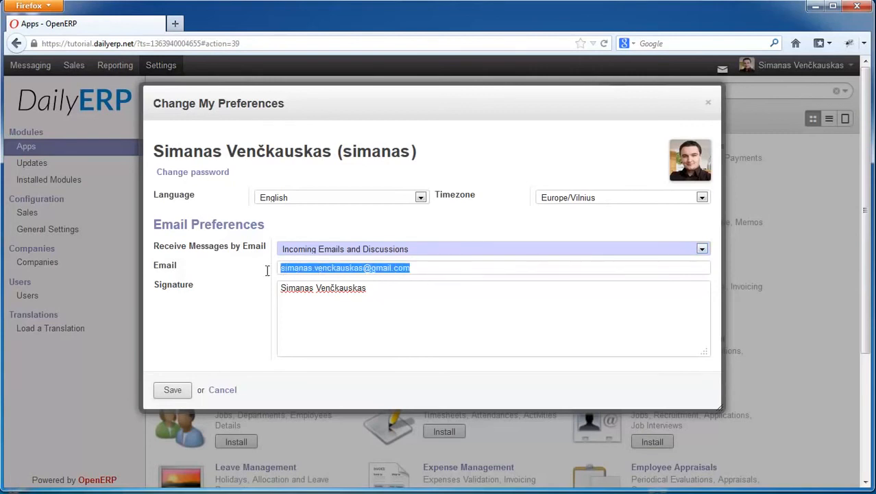
left_click(313, 250)
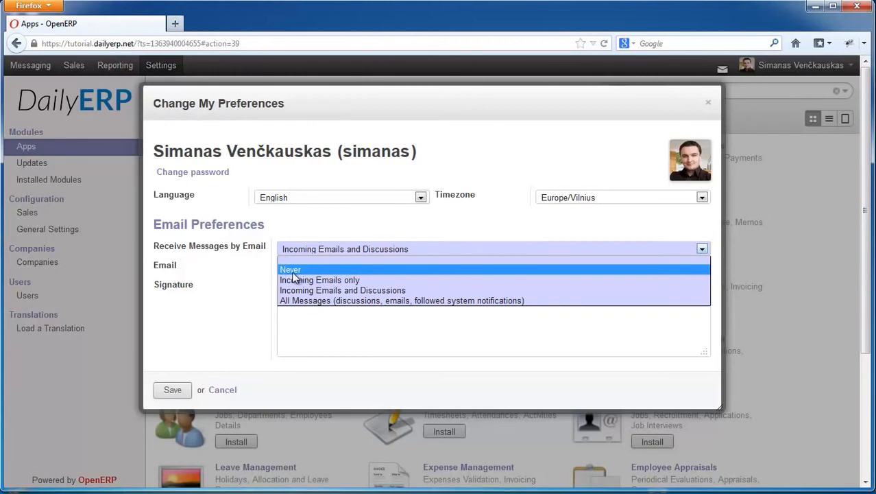
left_click(365, 282)
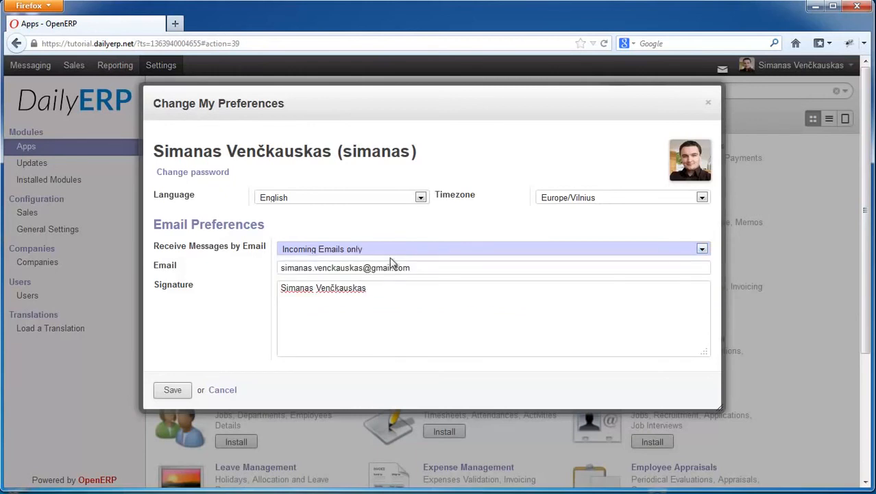
left_click(386, 251)
left_click(386, 290)
left_click(178, 393)
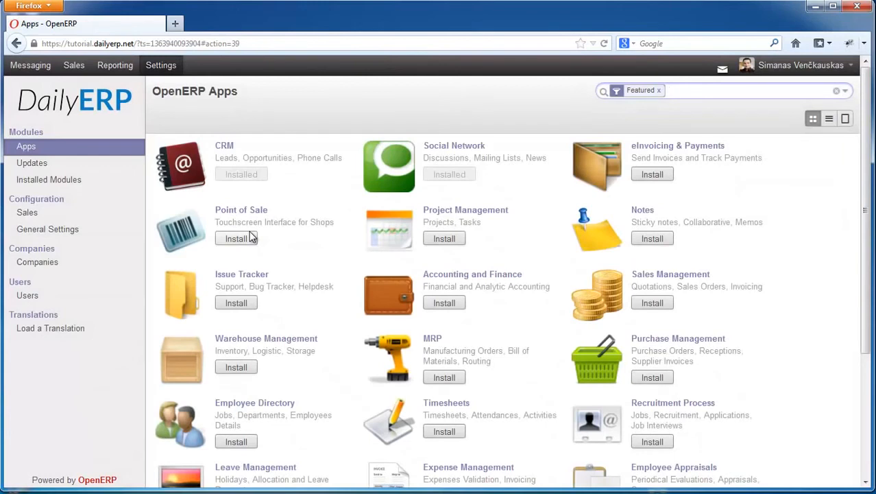
- Open the company data for editing from the logo and examine the general information, bank accounts and report footer sections
mouse_move(119, 103)
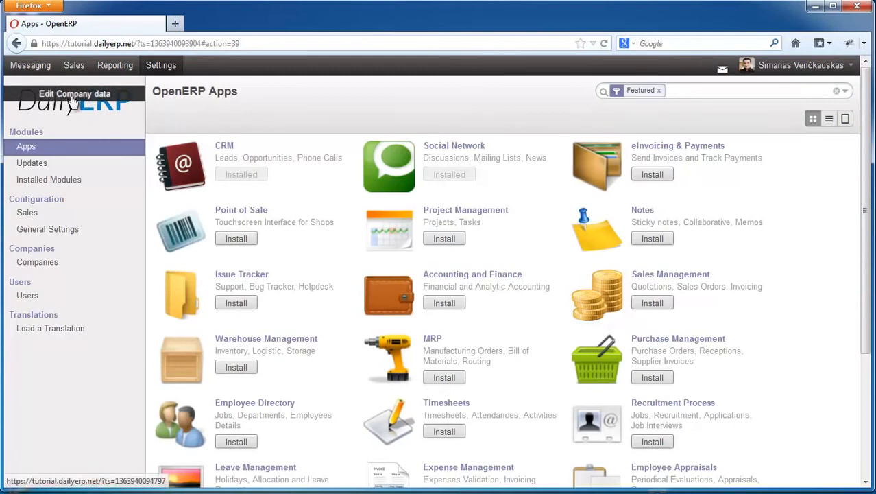
left_click(83, 98)
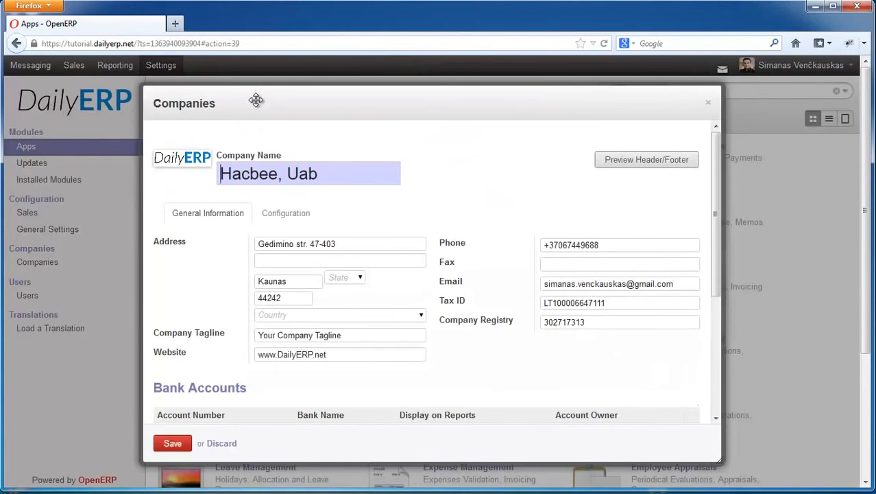
left_click_drag(255, 98, 268, 112)
mouse_move(210, 168)
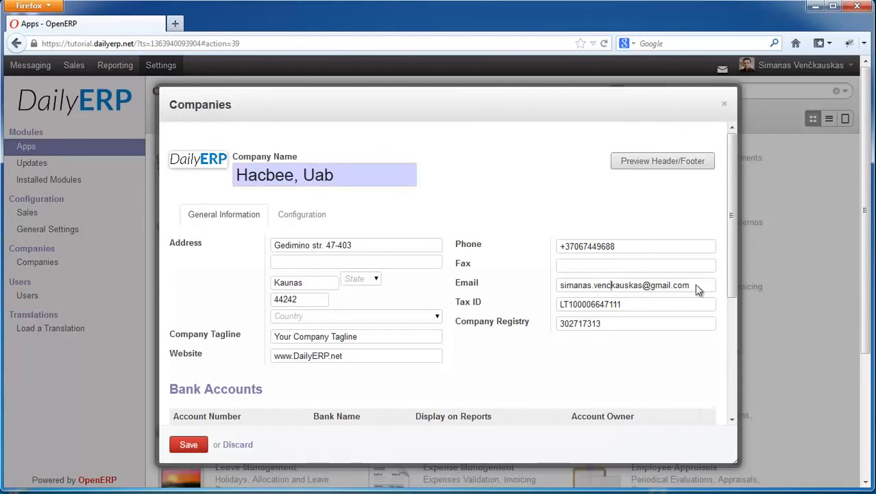
left_click_drag(731, 270, 724, 368)
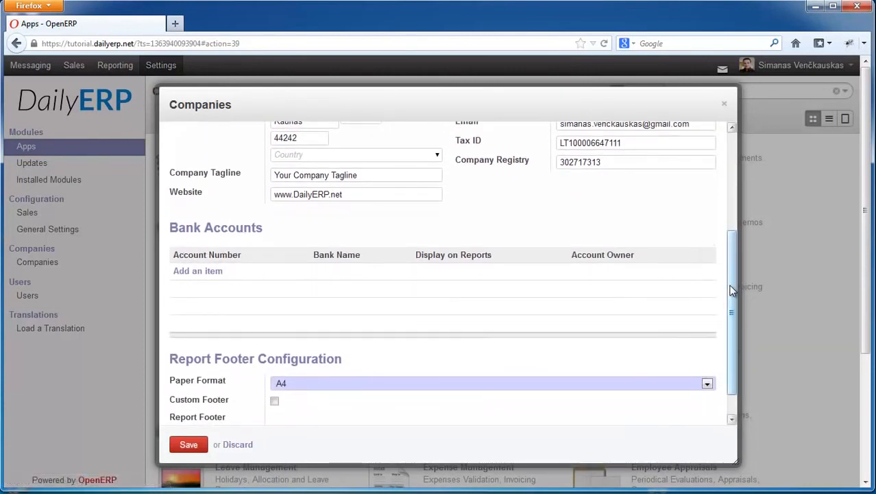
- Enable the custom footer in the report footer configuration and copy the company name Hacbee, Uab into it, followed by a comma
scroll(732, 289, "down", 1)
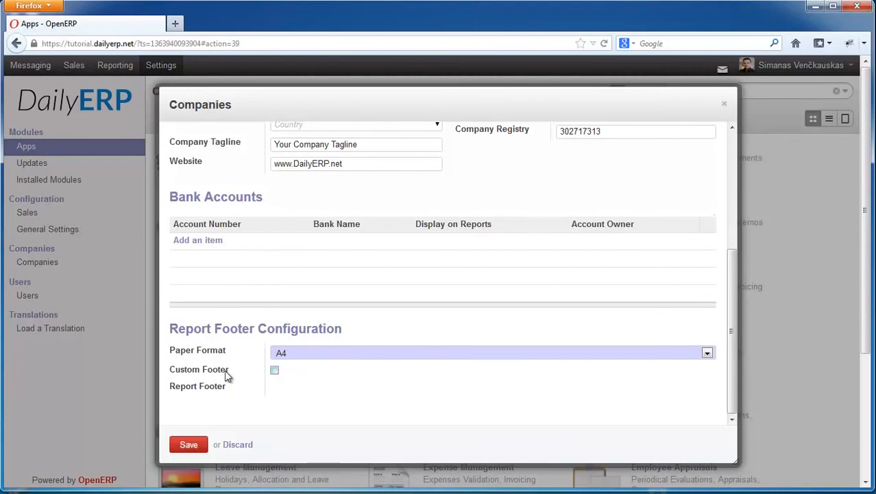
left_click(275, 371)
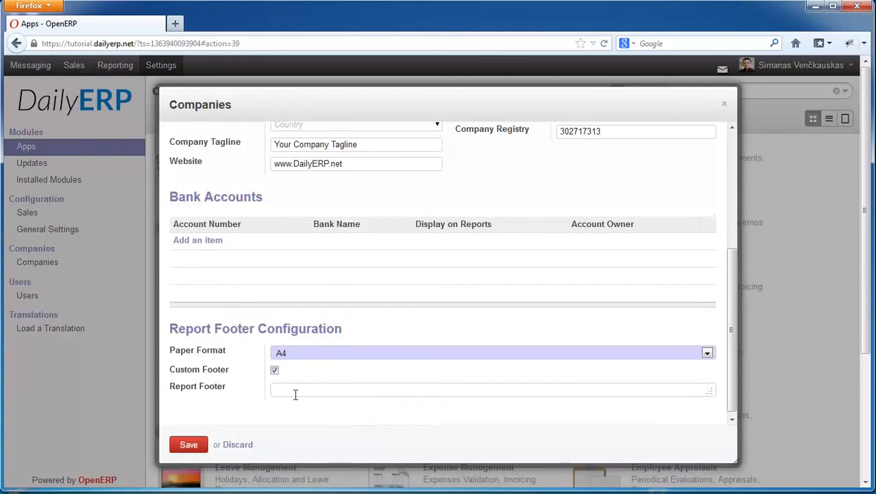
scroll(312, 387, "up", 3)
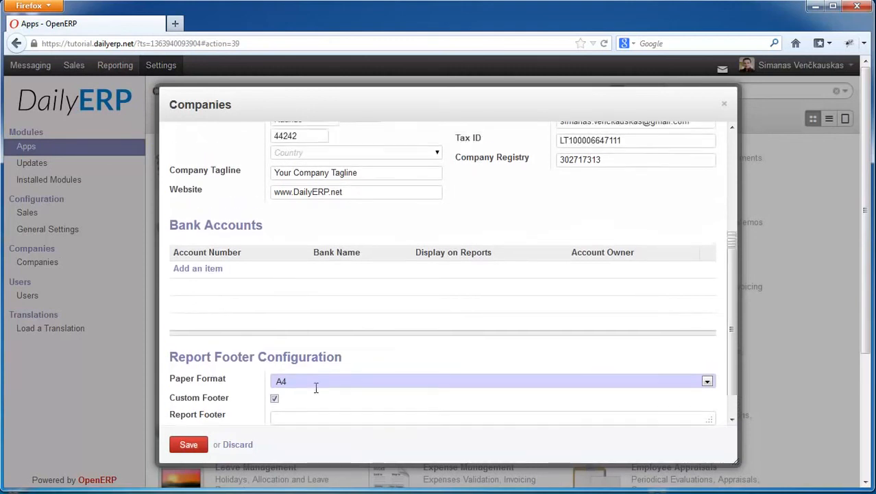
left_click_drag(355, 142, 214, 141)
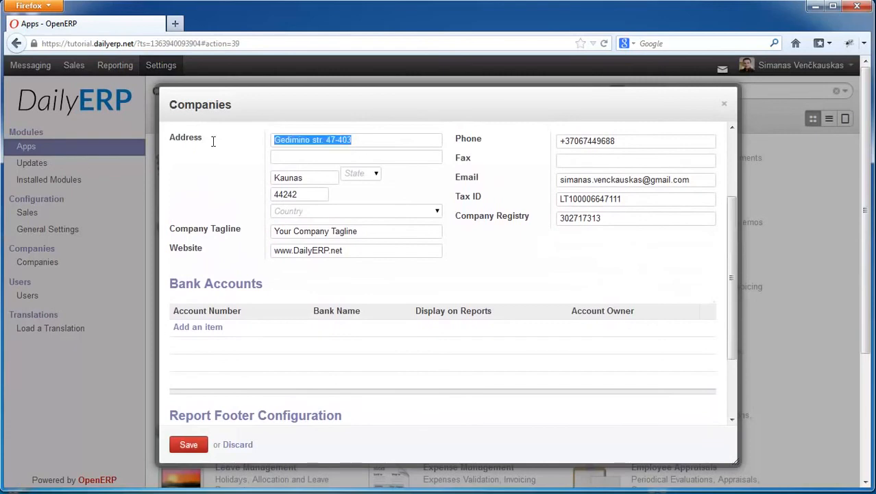
scroll(305, 308, "down", 3)
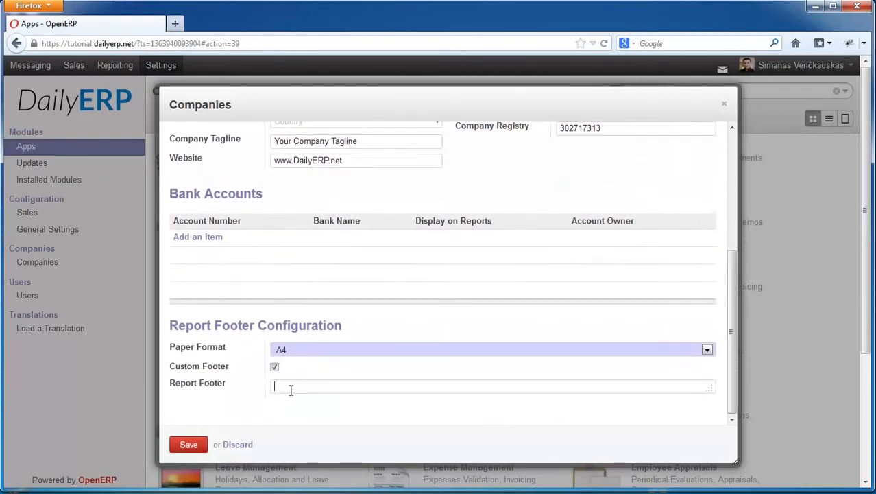
scroll(291, 390, "up", 5)
left_click_drag(343, 156, 159, 152)
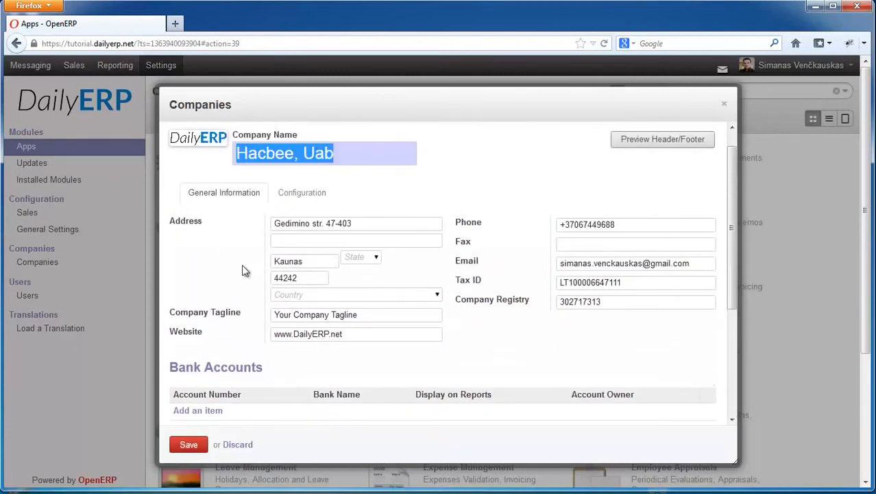
key("ctrl+c")
scroll(317, 358, "down", 5)
left_click(336, 386)
key("ctrl+v")
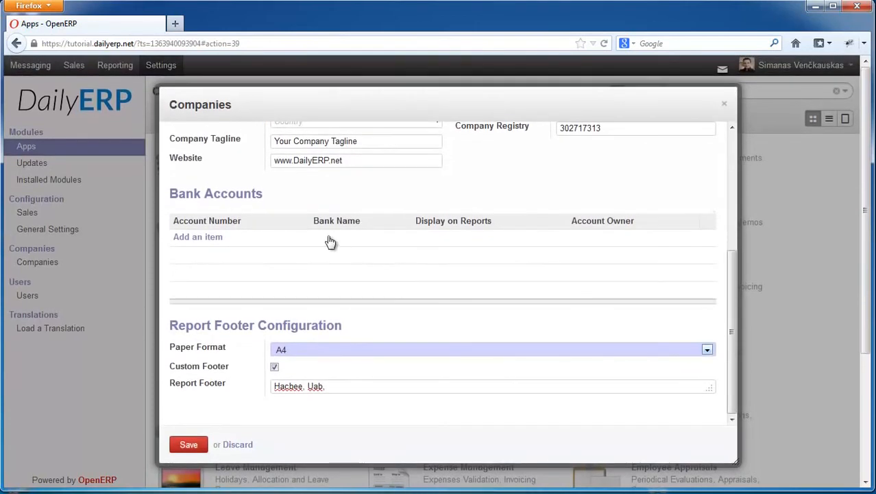
- Copy the company's street address to the end of the report footer text and save the company data
scroll(332, 240, "up", 4)
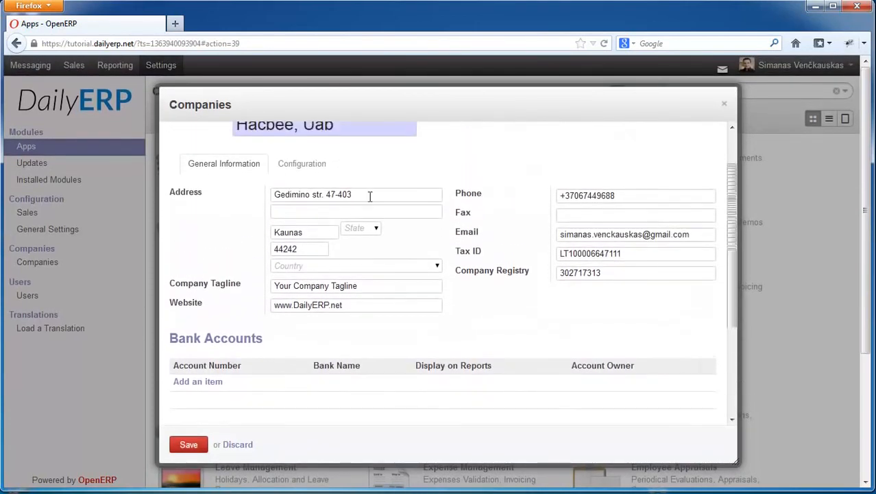
left_click_drag(370, 194, 209, 175)
scroll(402, 303, "down", 4)
left_click(364, 388)
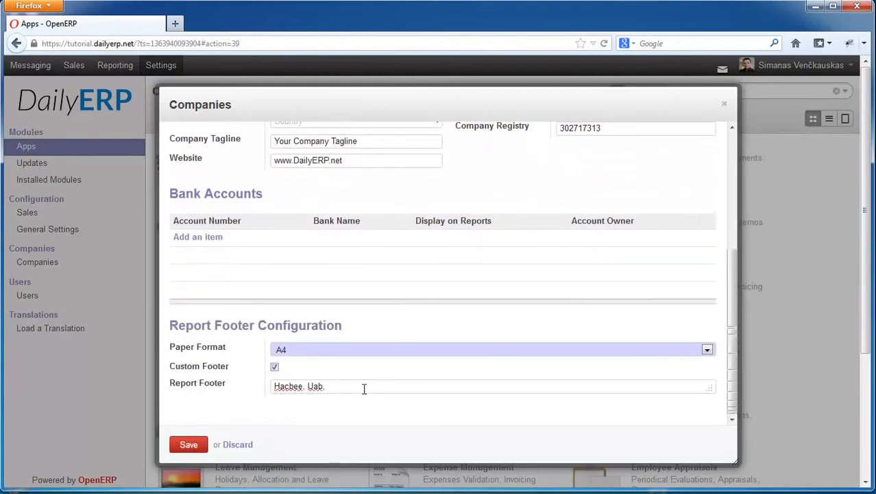
key("ctrl+v")
left_click(194, 448)
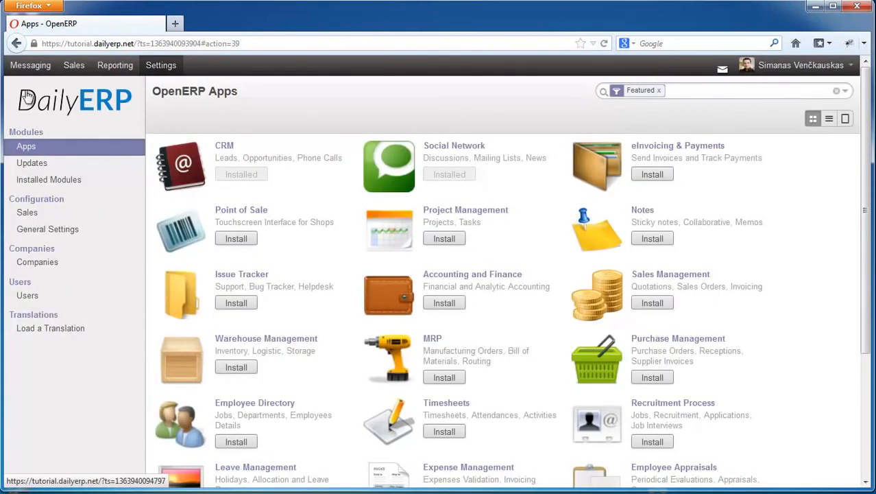
- Reopen the company data, generate the header/footer preview and choose to open Preview Report.pdf with Adobe Reader
left_click(70, 103)
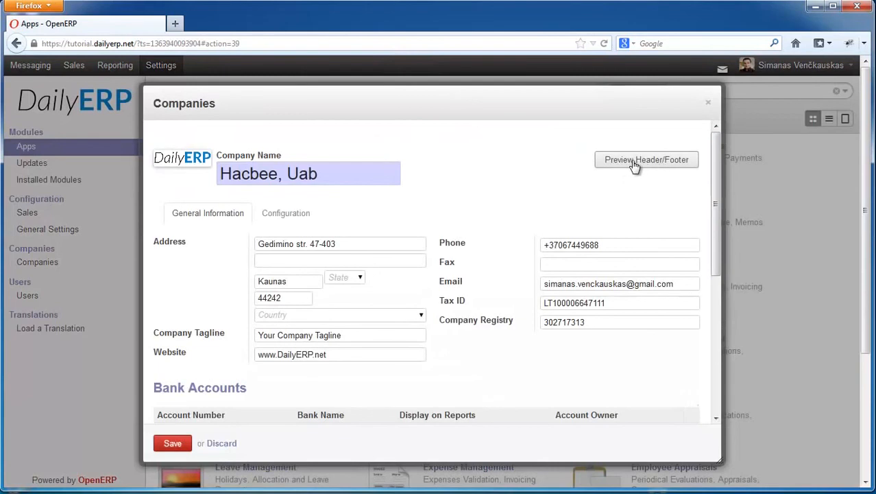
left_click(645, 165)
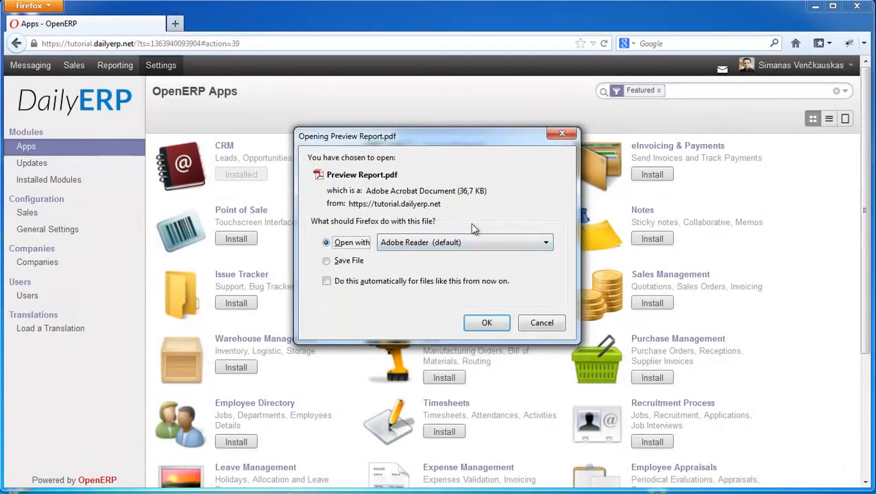
left_click_drag(416, 130, 383, 130)
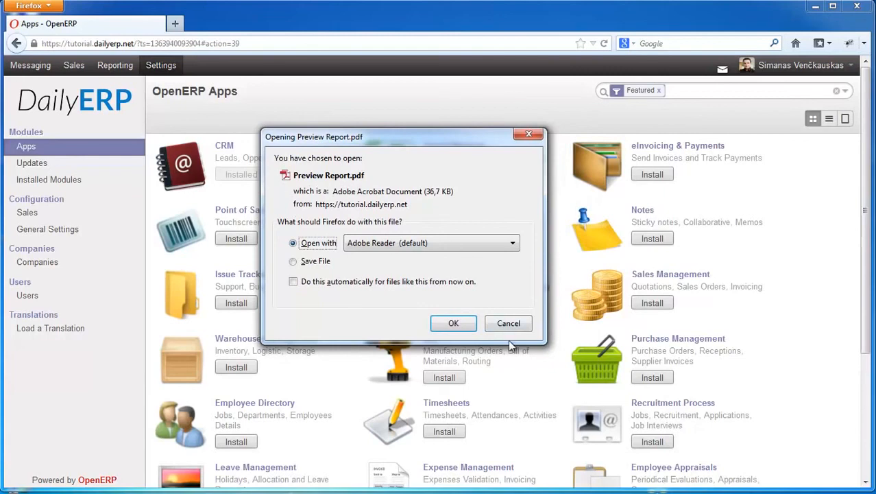
left_click(452, 323)
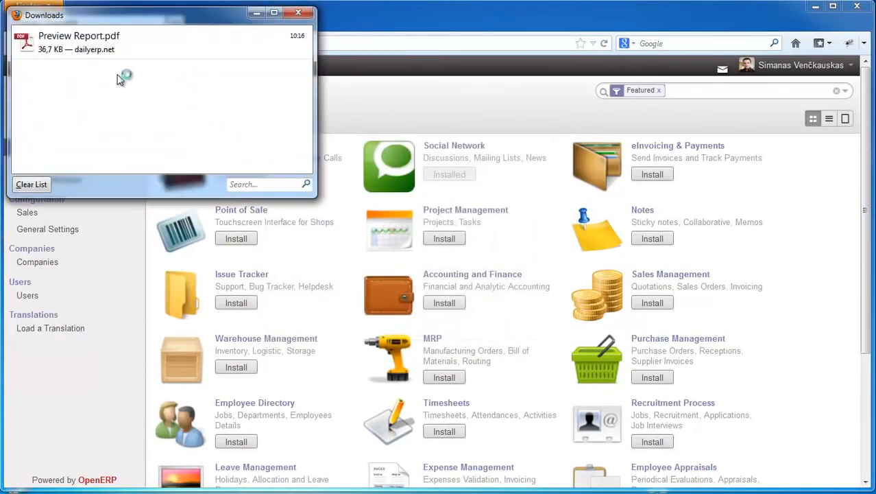
- Open the downloaded Preview Report.pdf from the browser's download list in Adobe Reader
left_click_drag(217, 16, 411, 106)
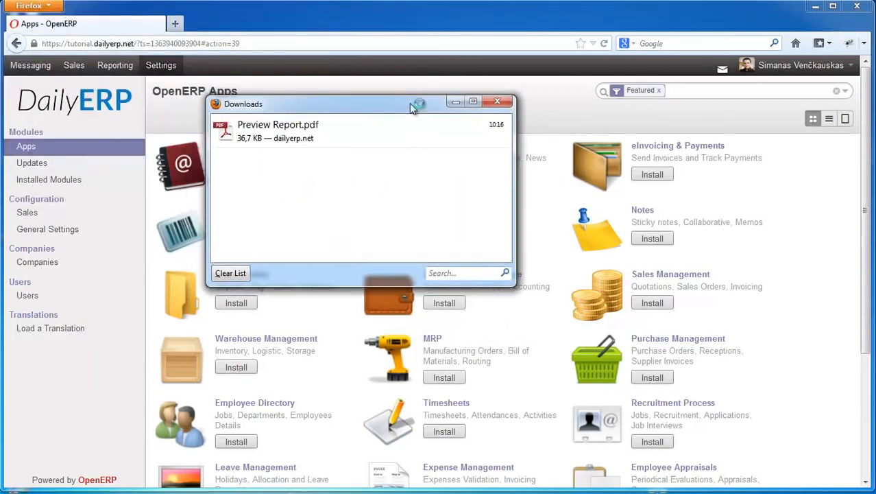
left_click(295, 141)
right_click(299, 138)
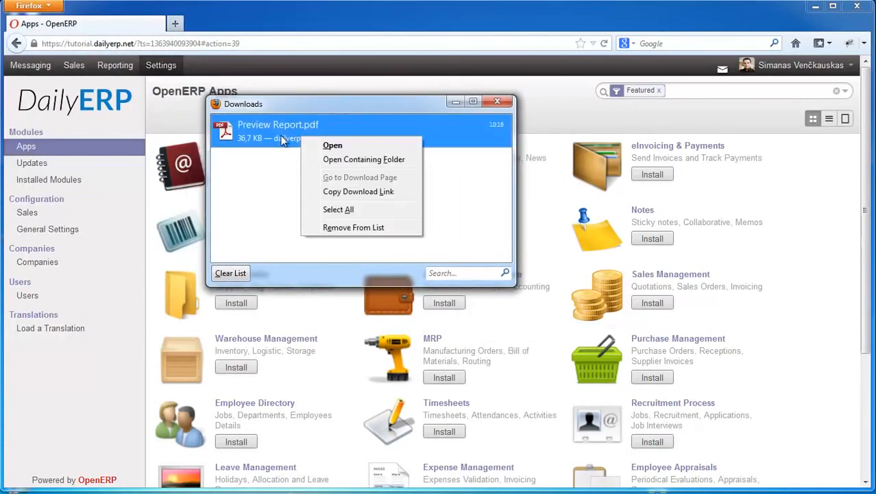
left_click(333, 146)
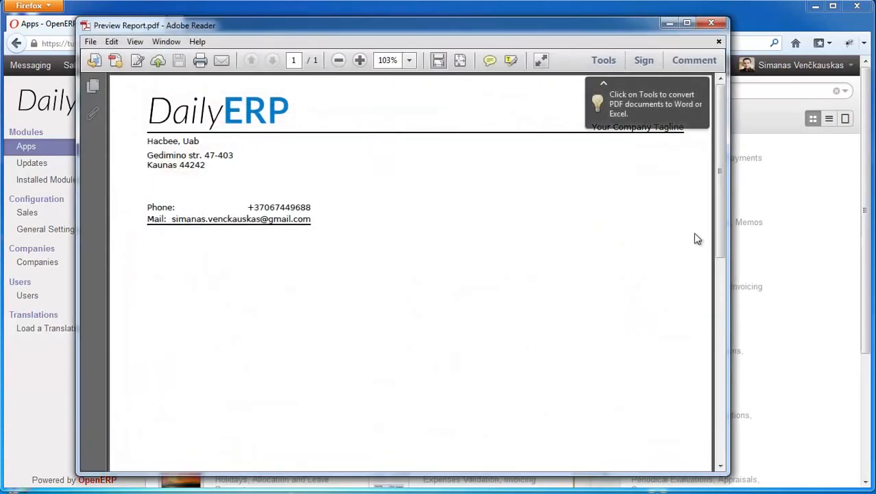
- Examine the header and custom footer of the preview report, then close the report and the download list
left_click(704, 85)
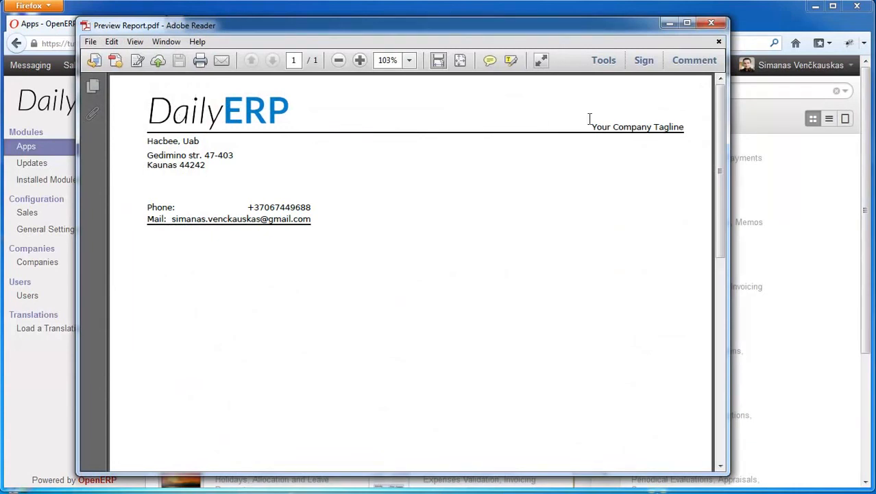
left_click_drag(720, 136, 721, 371)
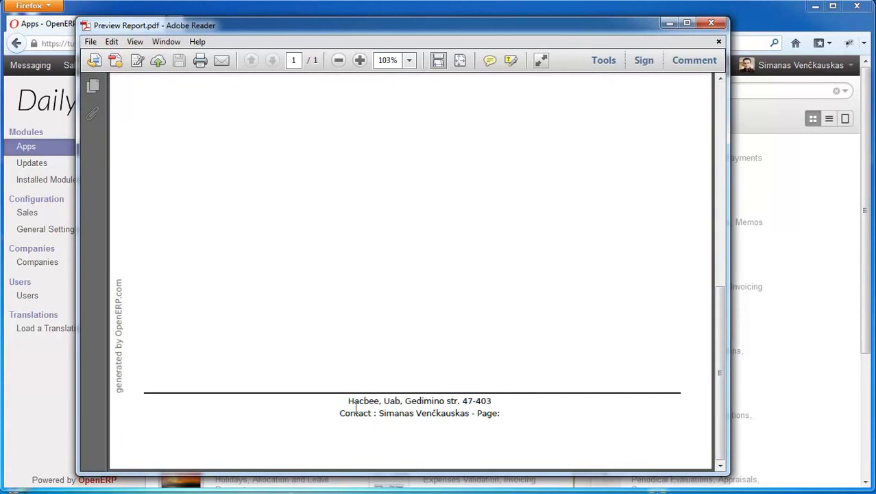
left_click_drag(349, 401, 491, 401)
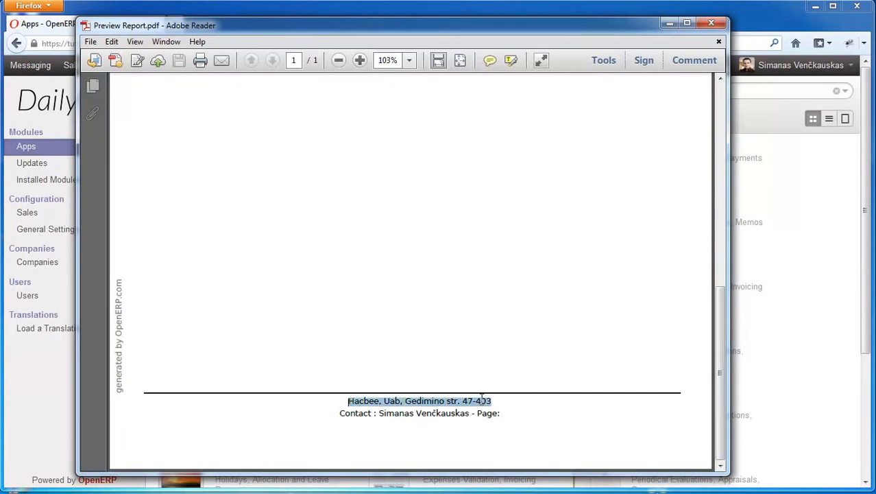
left_click_drag(721, 394, 729, 144)
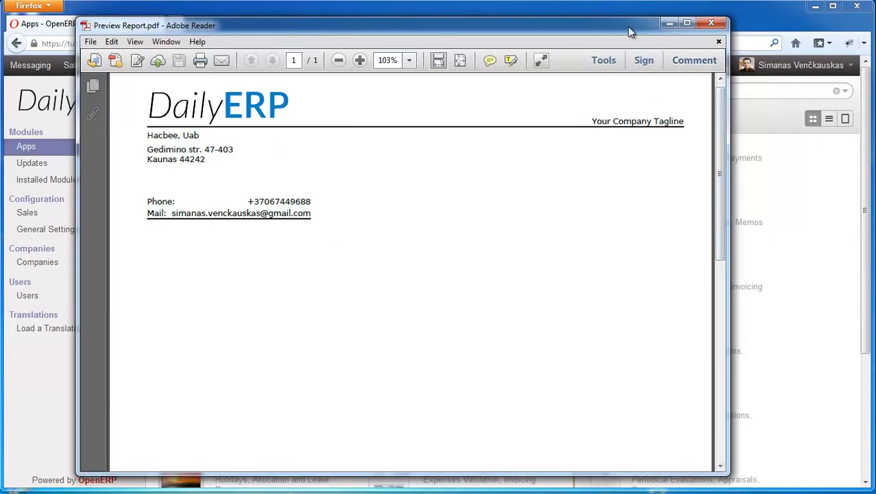
left_click_drag(629, 27, 634, 26)
left_click(714, 26)
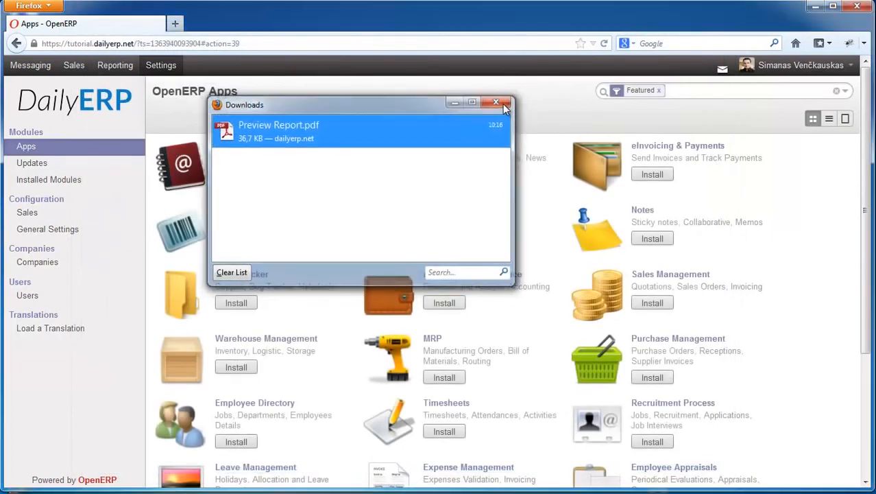
left_click(502, 104)
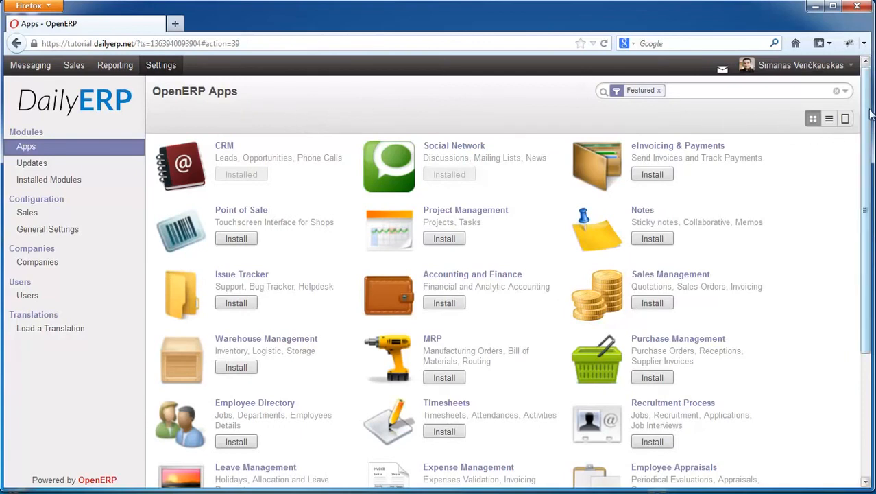
left_click_drag(868, 122, 857, 85)
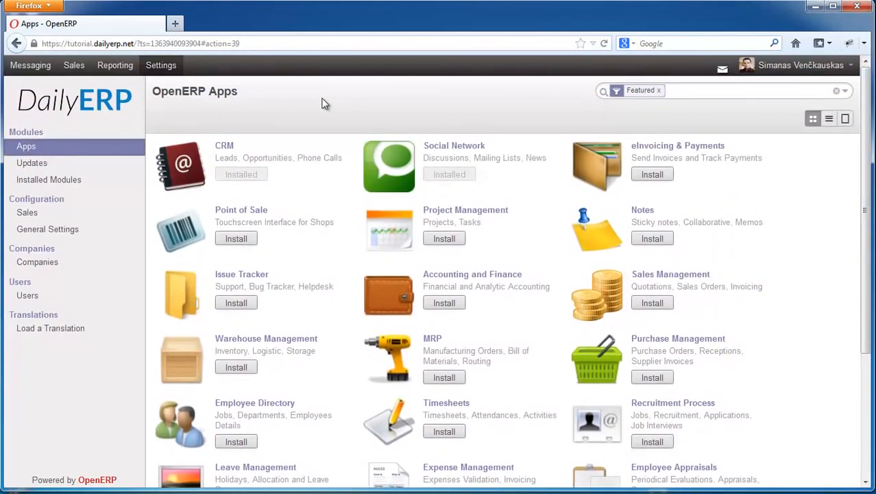